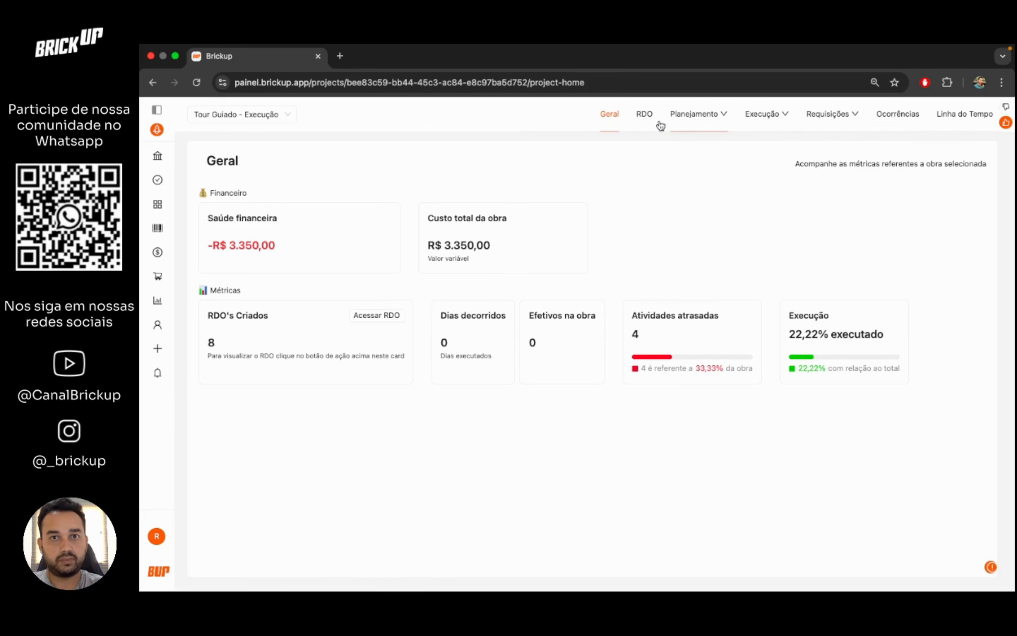
Open the project's RDO page and examine the sub-stages of Infraestrutura, Estrutura and Cobertura, collapsing each one again
click(640, 126)
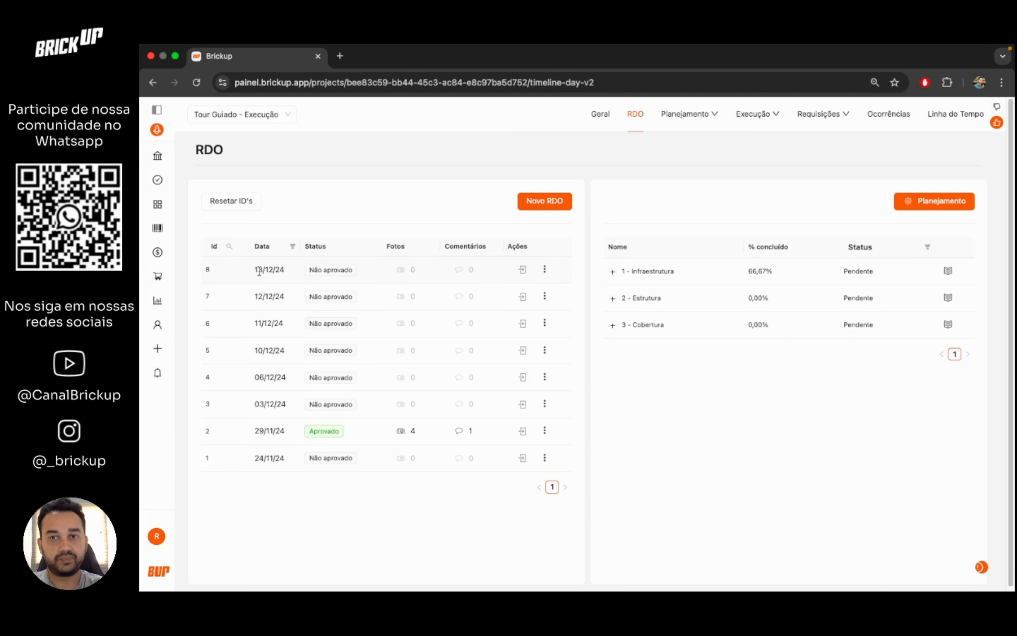
click(613, 271)
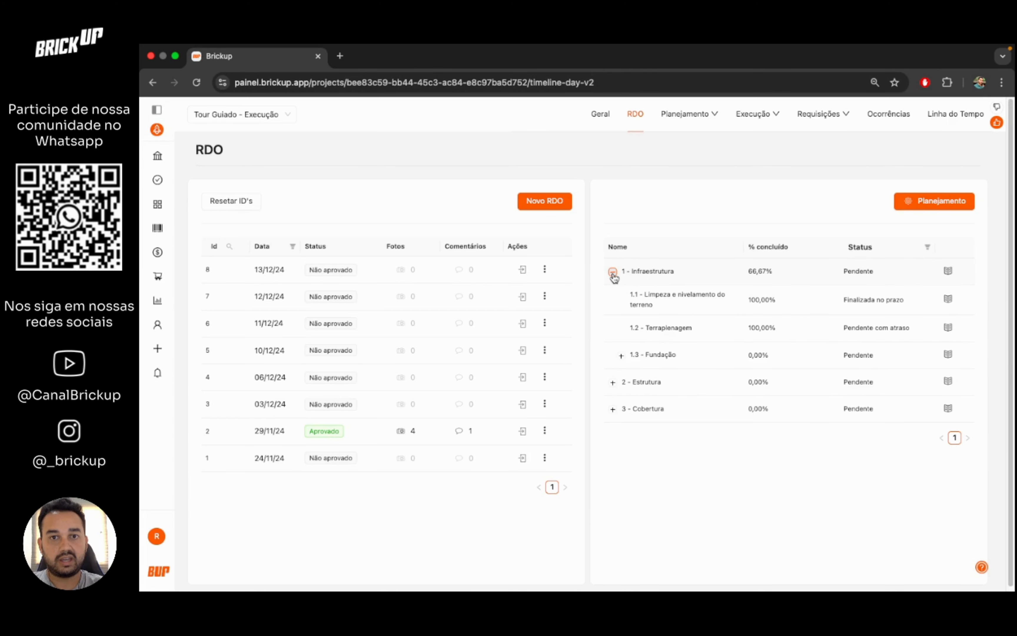
click(612, 272)
click(613, 298)
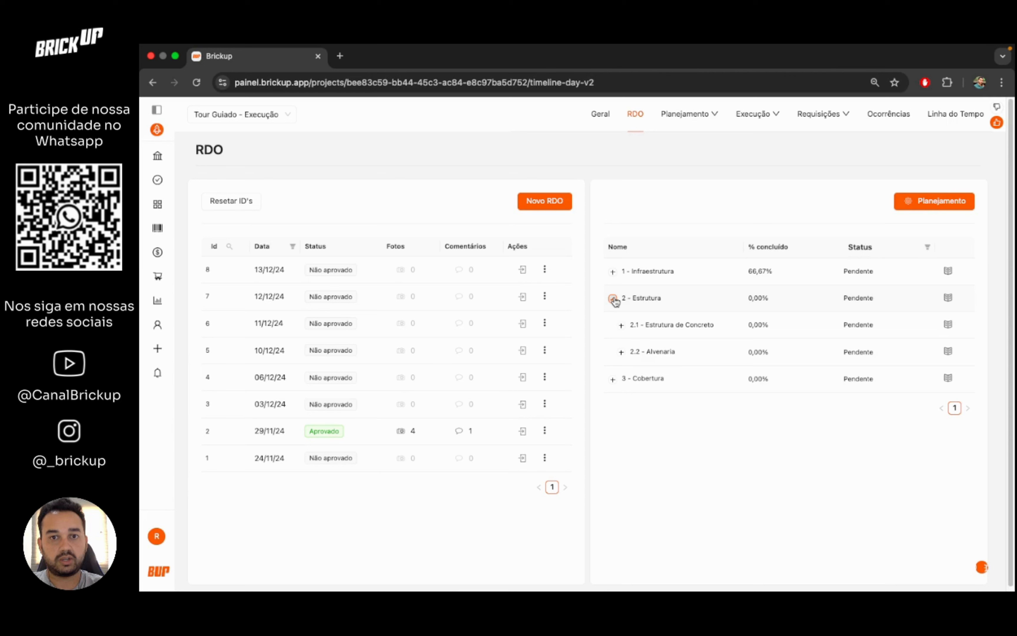
click(614, 298)
click(612, 324)
click(612, 325)
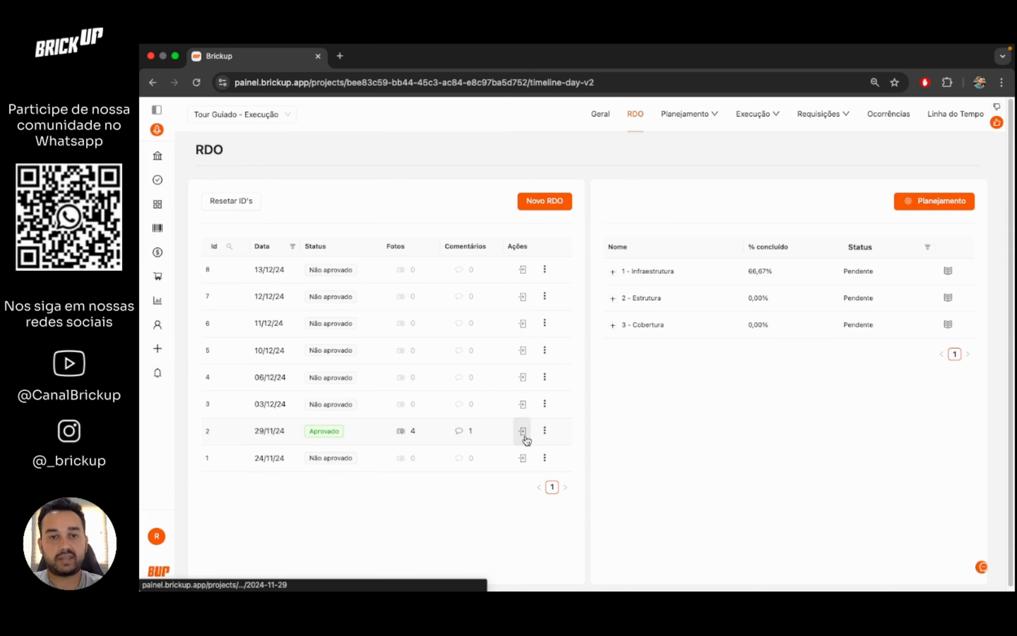
Look through all the photos and the comment attached to the RDO of 29/11/24
click(543, 435)
click(406, 431)
click(483, 204)
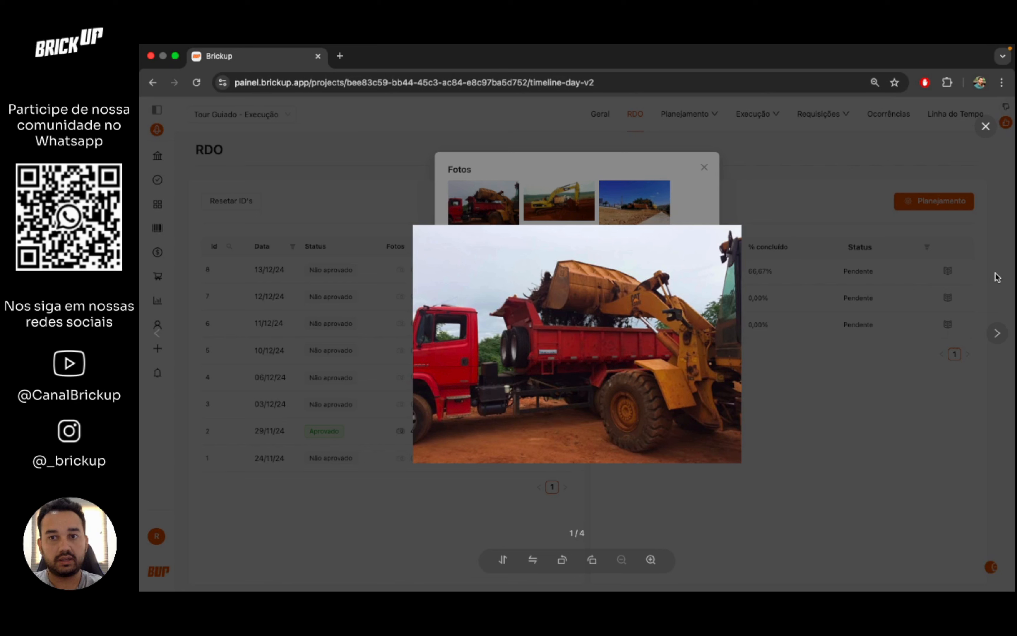
click(992, 333)
click(992, 333)
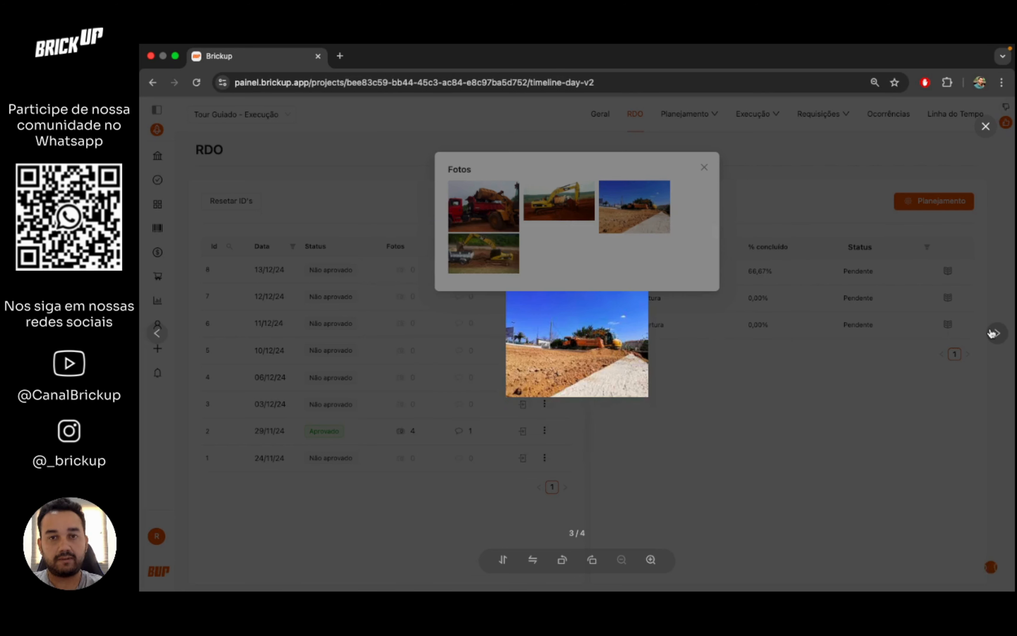
click(992, 334)
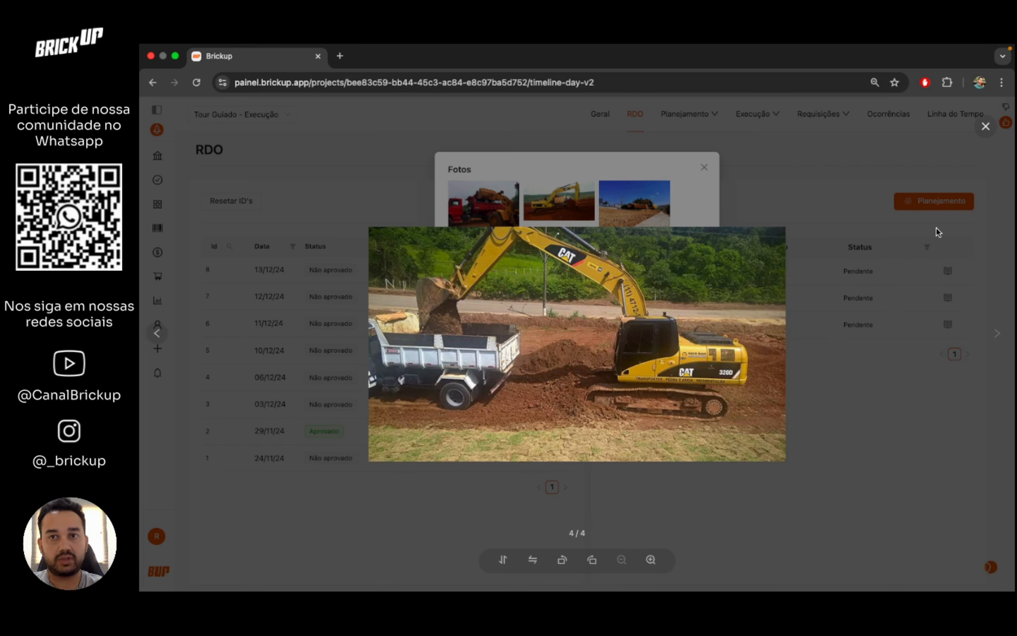
click(985, 127)
click(459, 430)
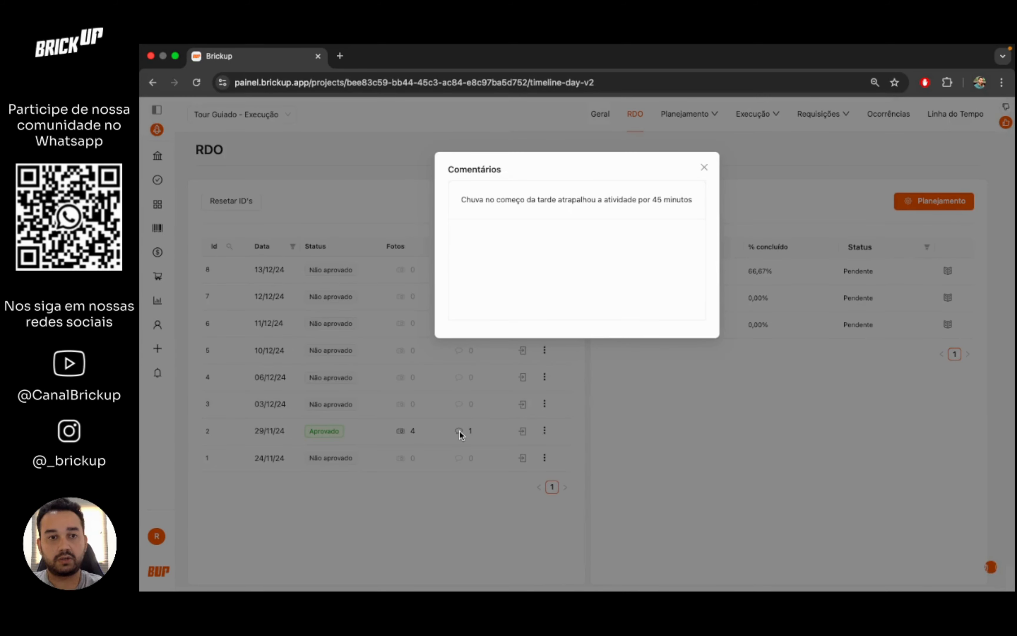
click(703, 166)
Open the RDO of 24/11/24, review its sections down to the photos, and return to the RDO list
click(521, 458)
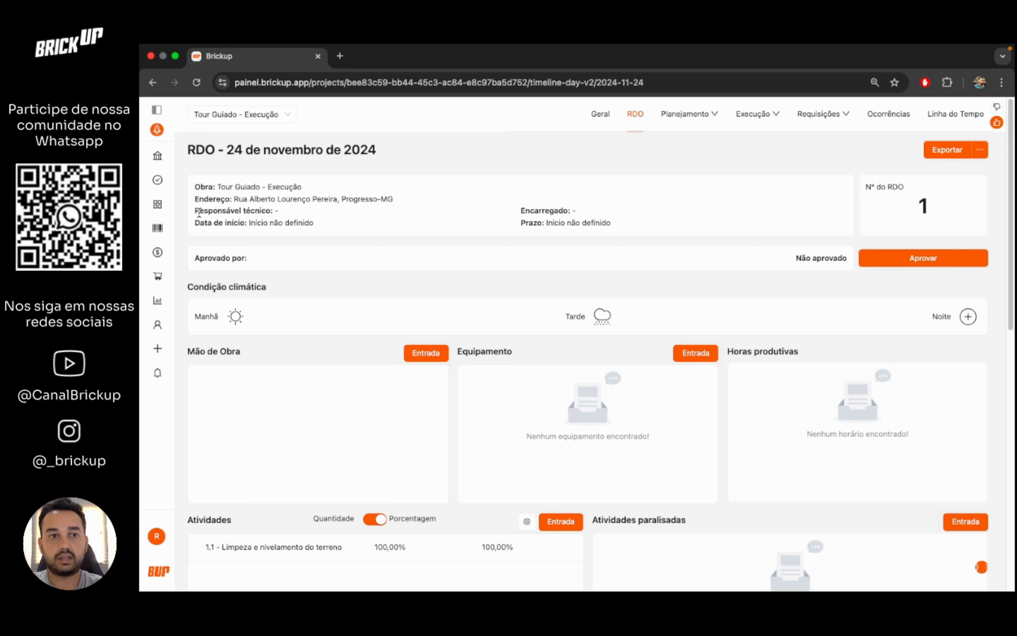
scroll(614, 324, down, 15)
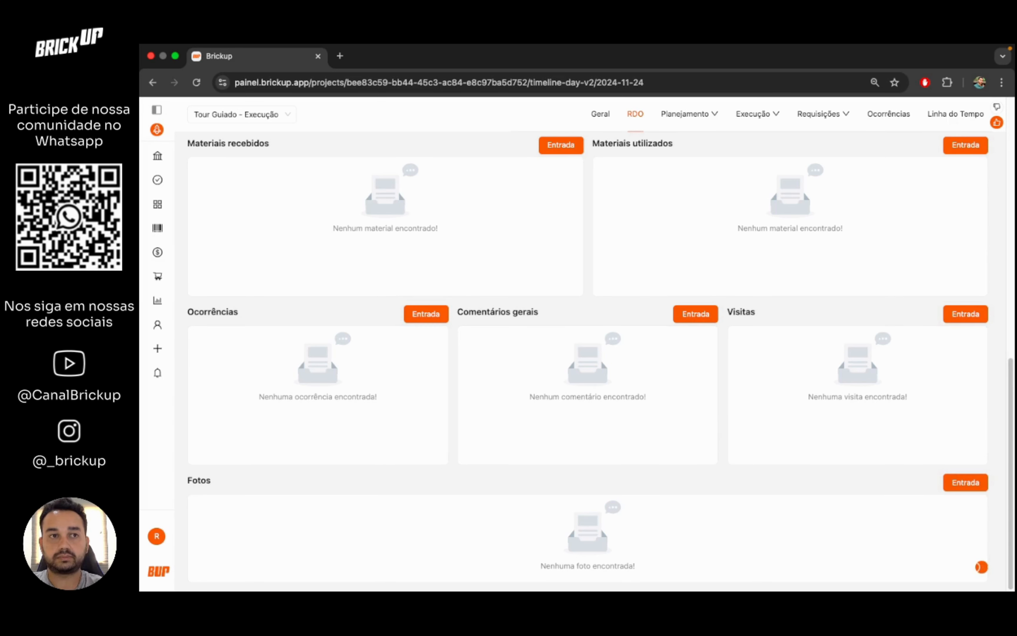
click(635, 116)
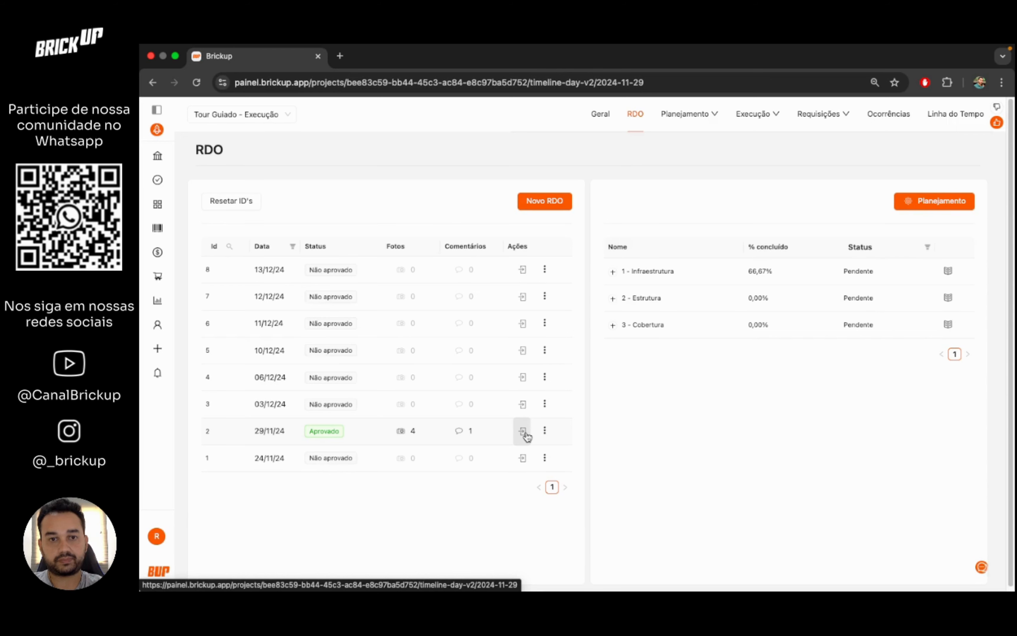
Open the RDO of 29/11/24 and show its activities by quantity instead of percentage
click(522, 431)
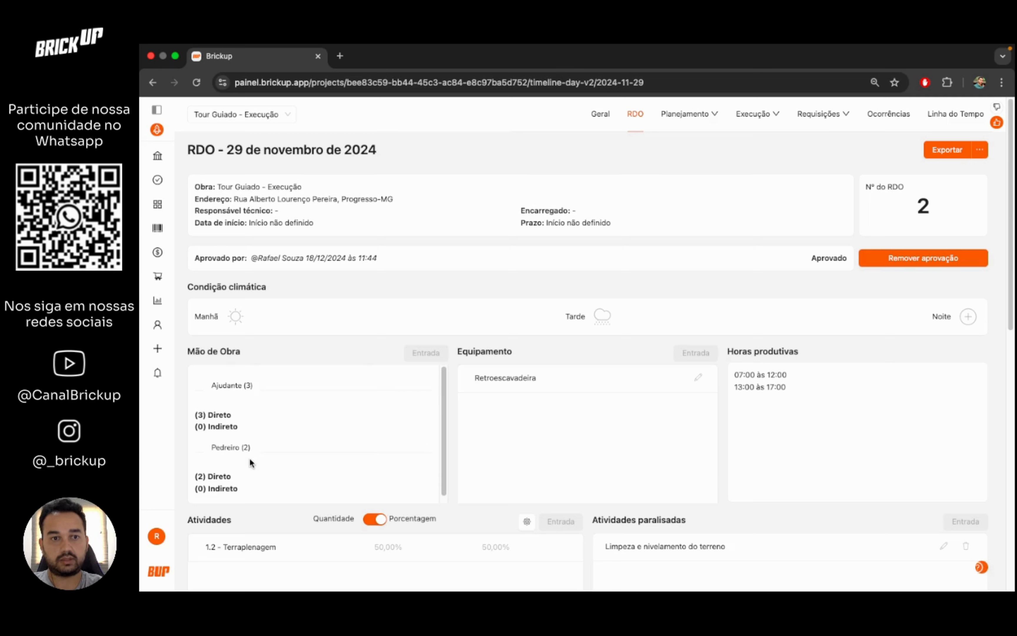
scroll(500, 547, down, 5)
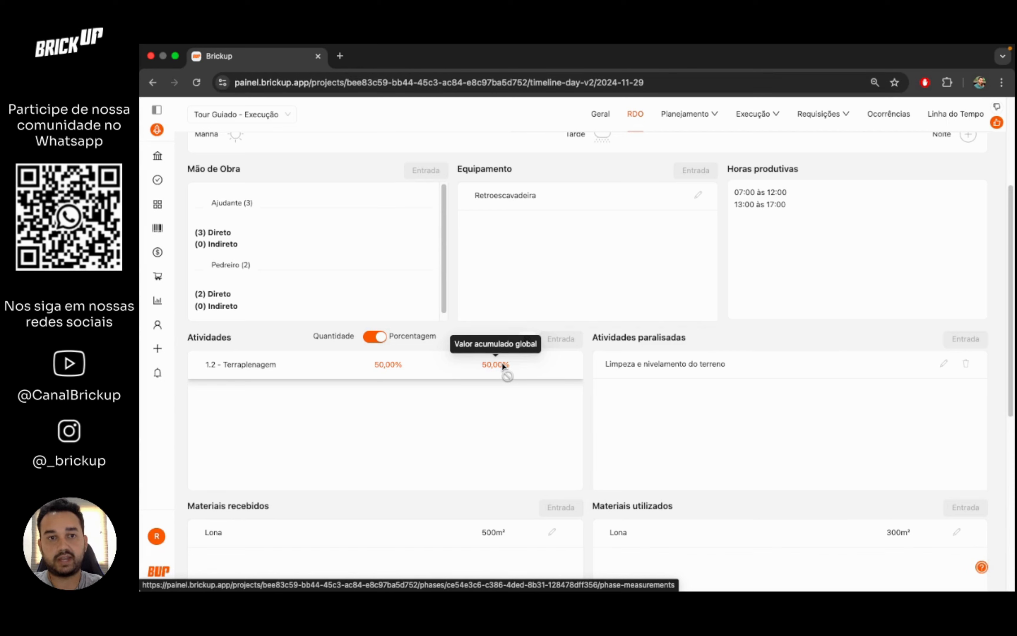
click(377, 339)
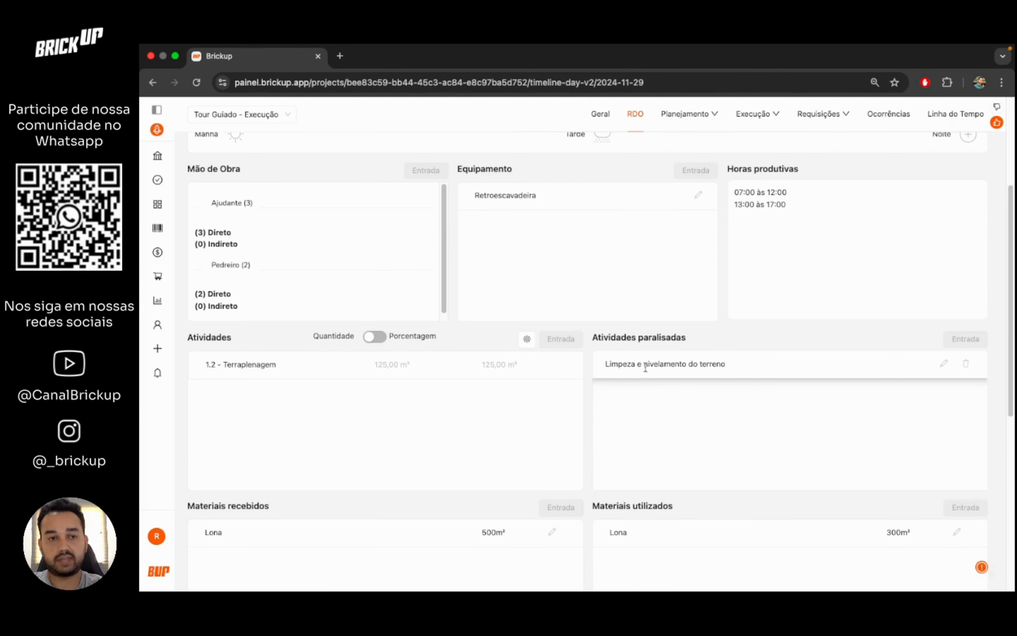
Review the materials, occurrences, comments and visits of the 29/11/24 RDO, and preview one of its photos
scroll(646, 366, down, 1)
scroll(646, 367, down, 4)
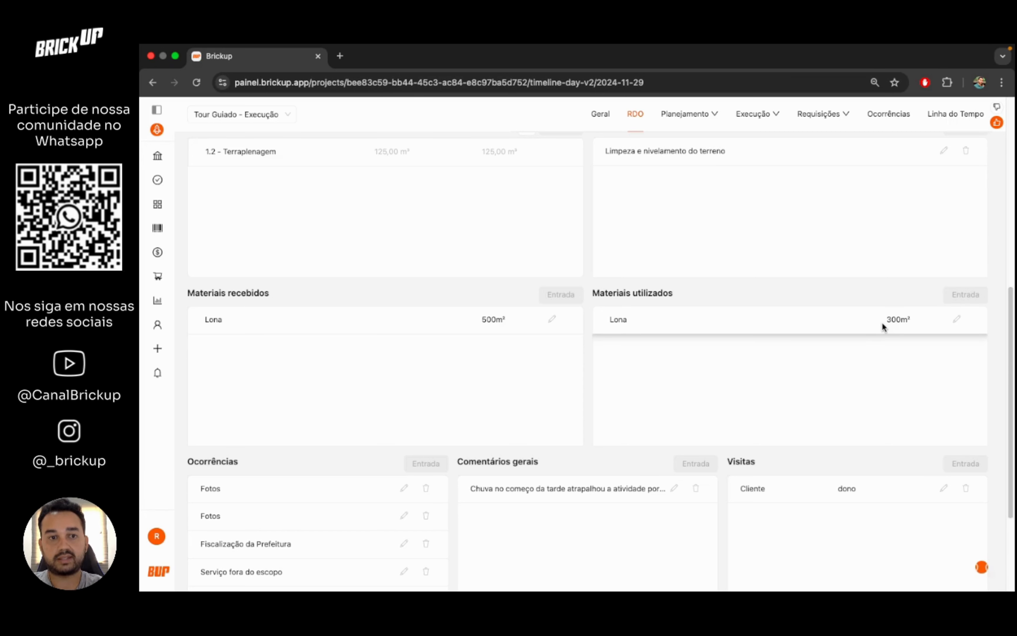
scroll(882, 325, down, 3)
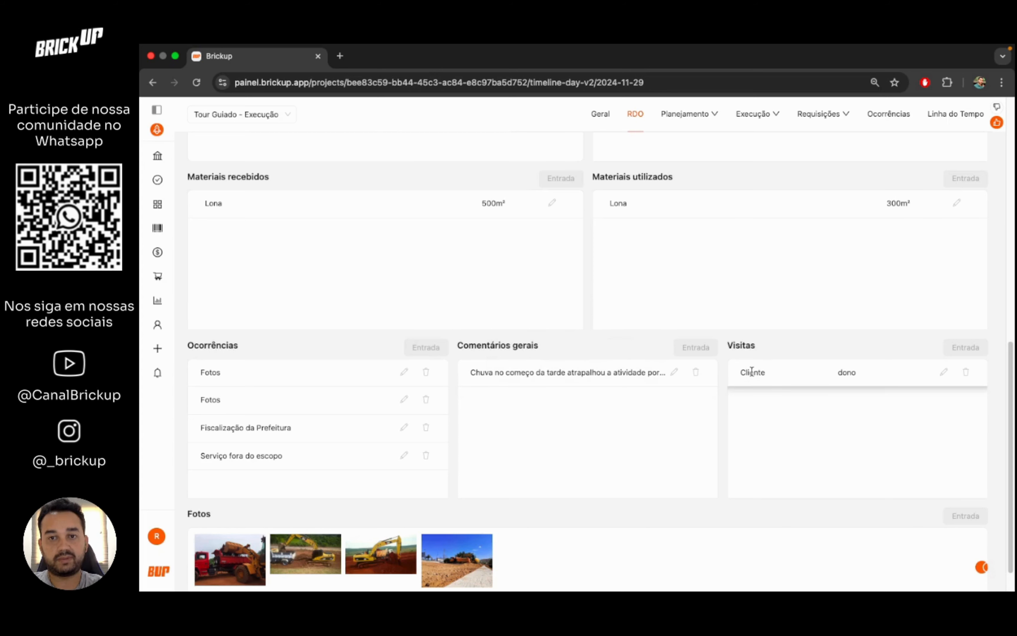
scroll(749, 421, down, 1)
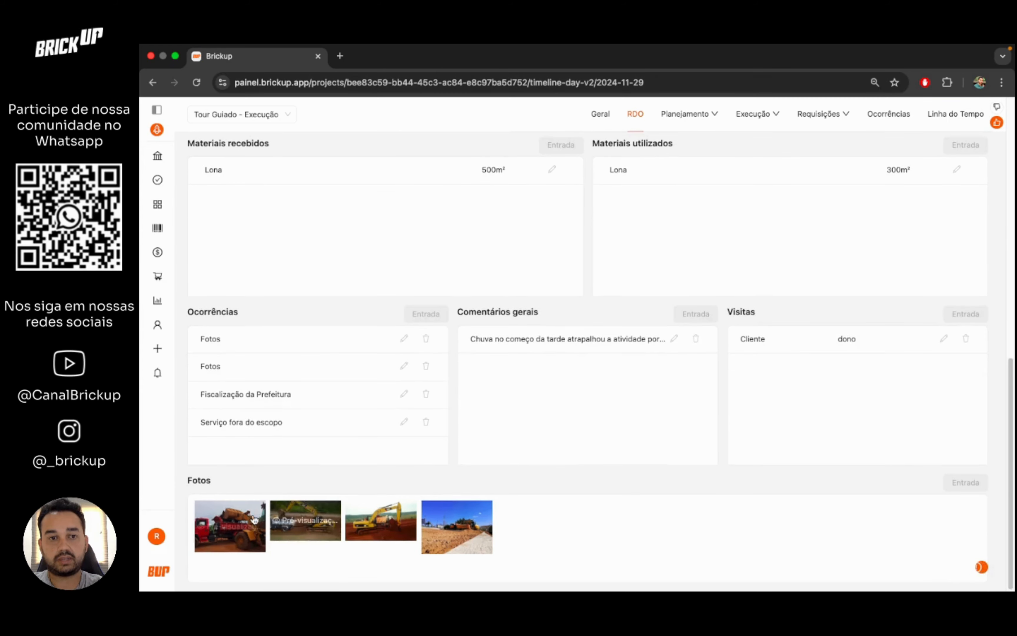
click(254, 519)
click(985, 127)
Export the 29/11/24 RDO and download the PDF report "Relatório Diário de Obra - 29/11/24"
scroll(891, 325, up, 13)
click(965, 150)
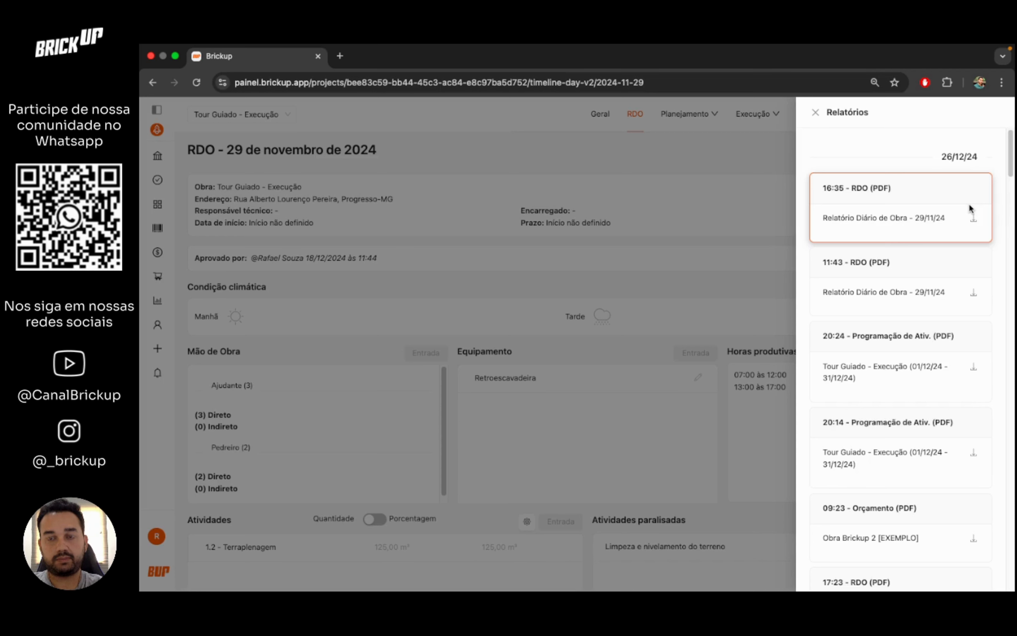
click(974, 221)
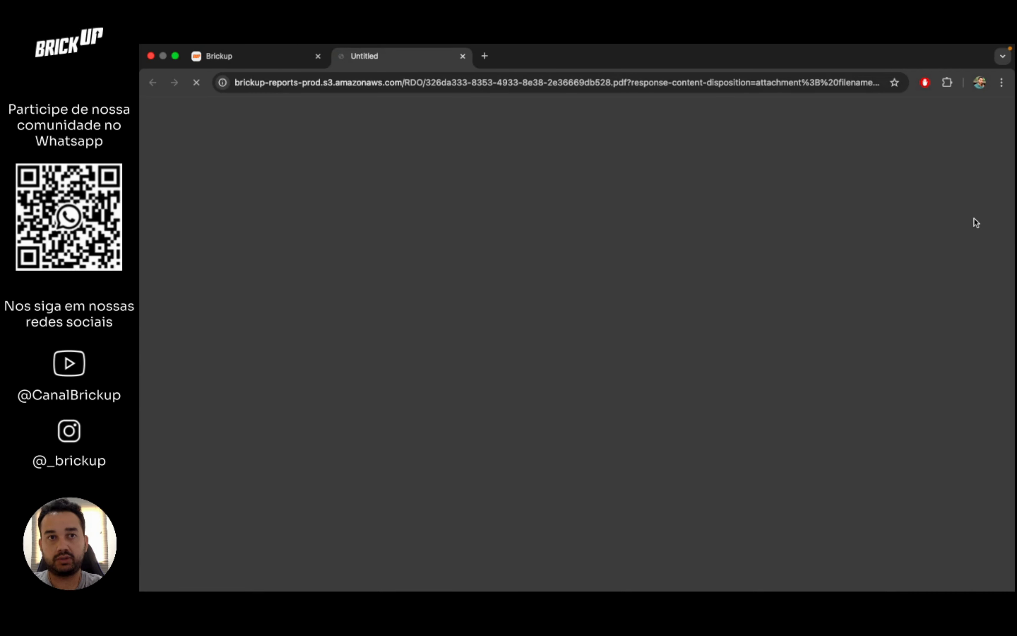
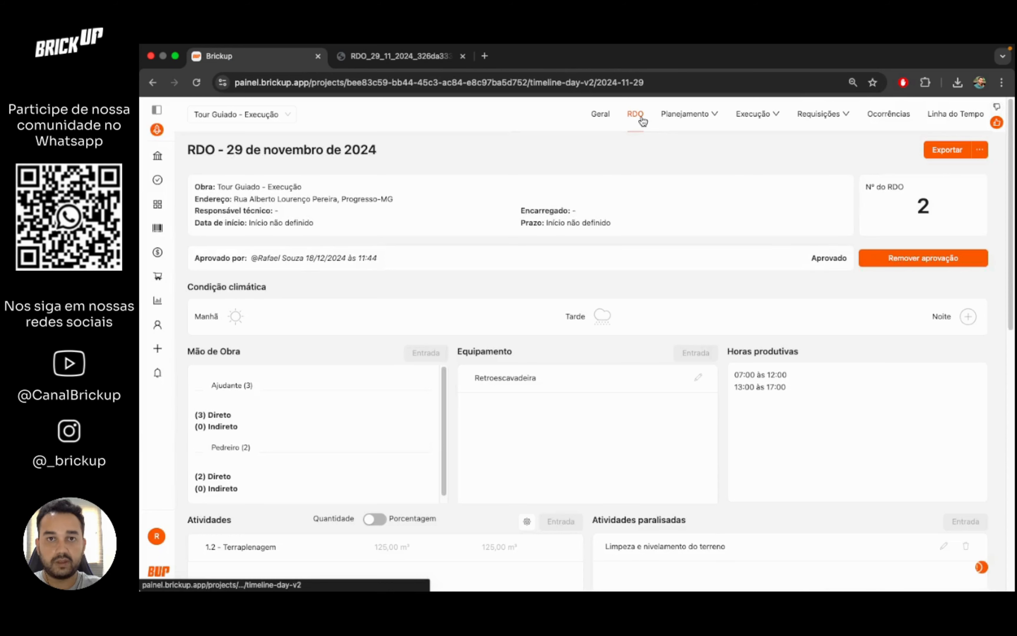
Return to the RDO list and create a new RDO dated 26 December 2024
click(642, 121)
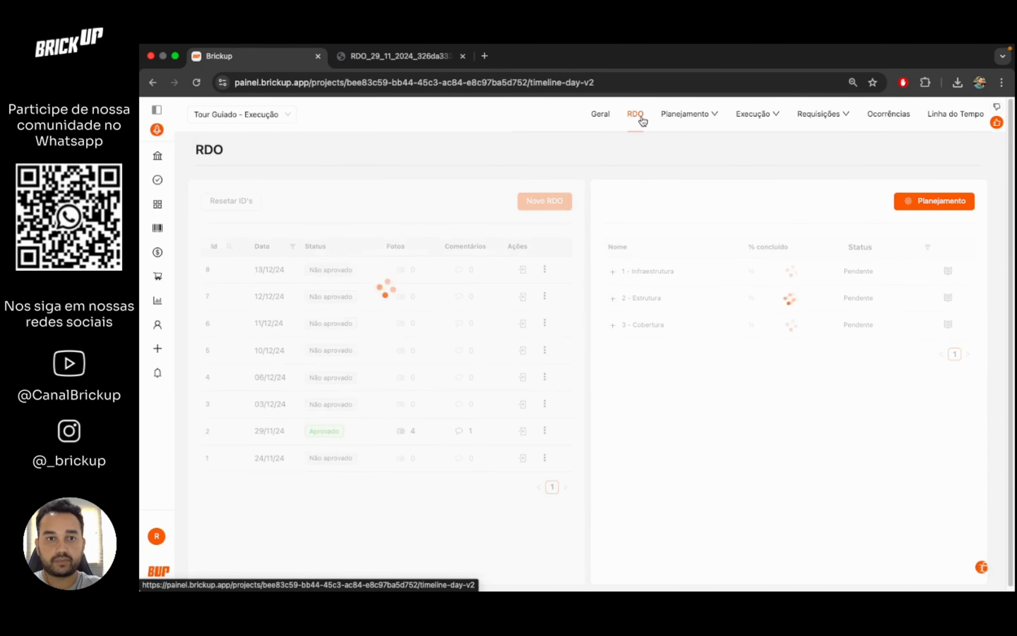
click(544, 200)
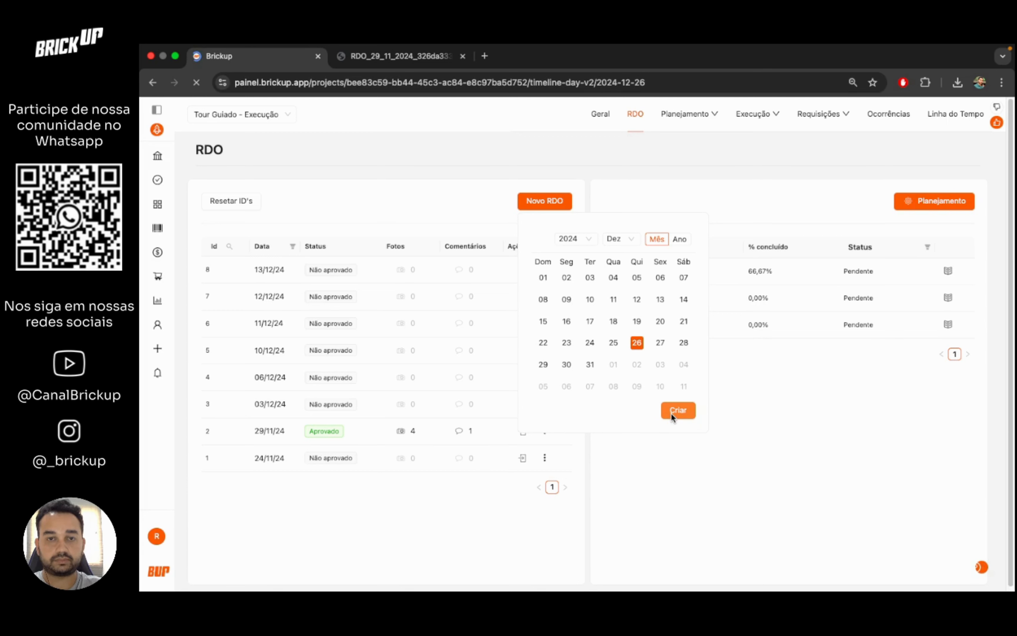
click(677, 410)
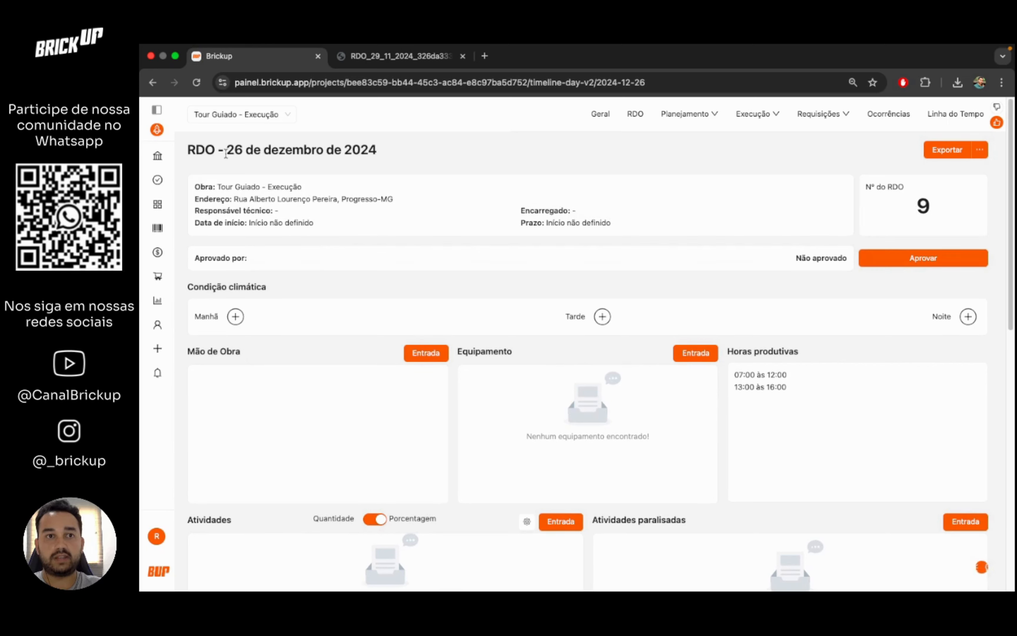
drag(226, 150, 359, 149)
click(360, 148)
Record the morning (Manhã) weather condition as Limpo and save it
click(235, 317)
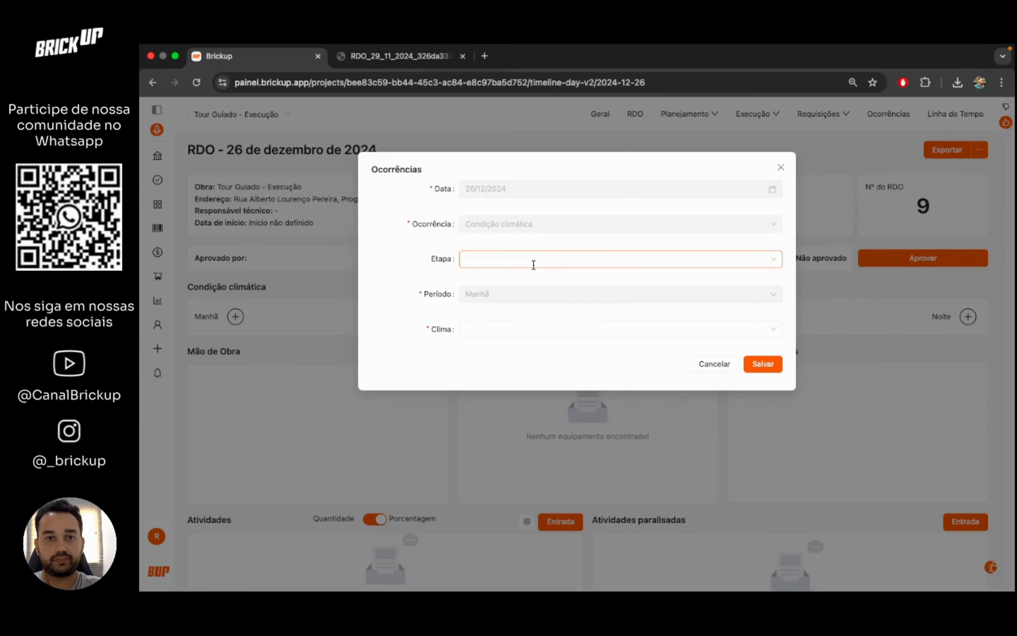
click(509, 335)
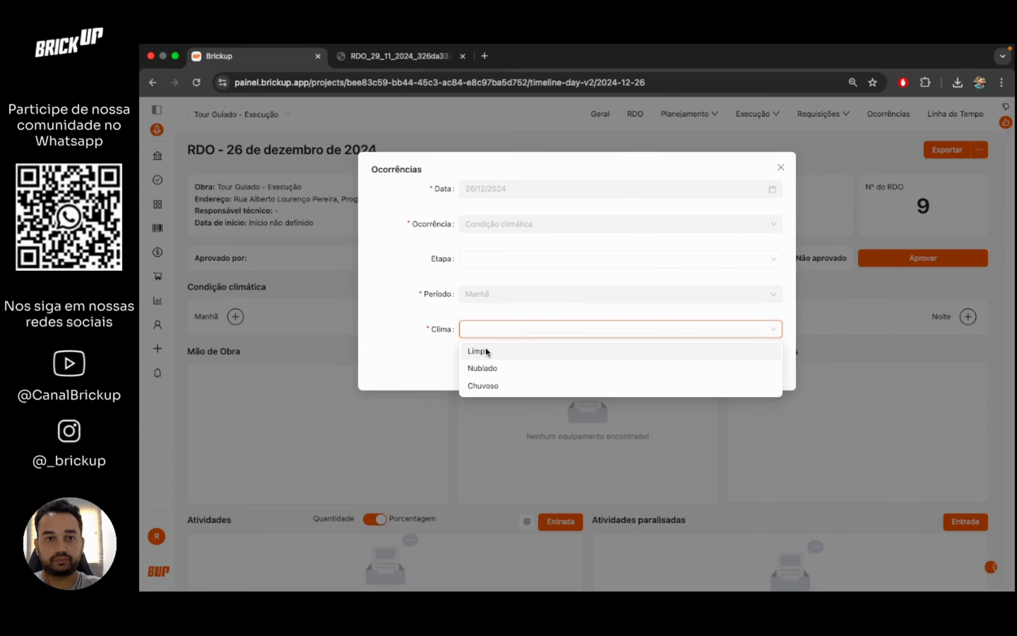
click(505, 350)
click(751, 369)
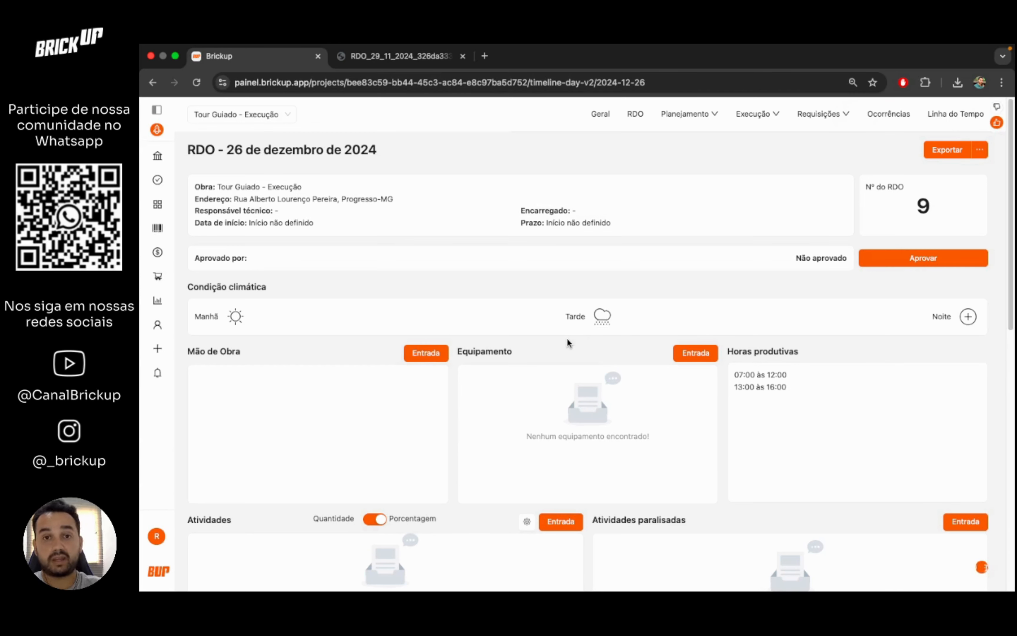
Start a labour entry by quantity per role and add Pedreiro with 1 direct and 1 indirect worker
click(435, 358)
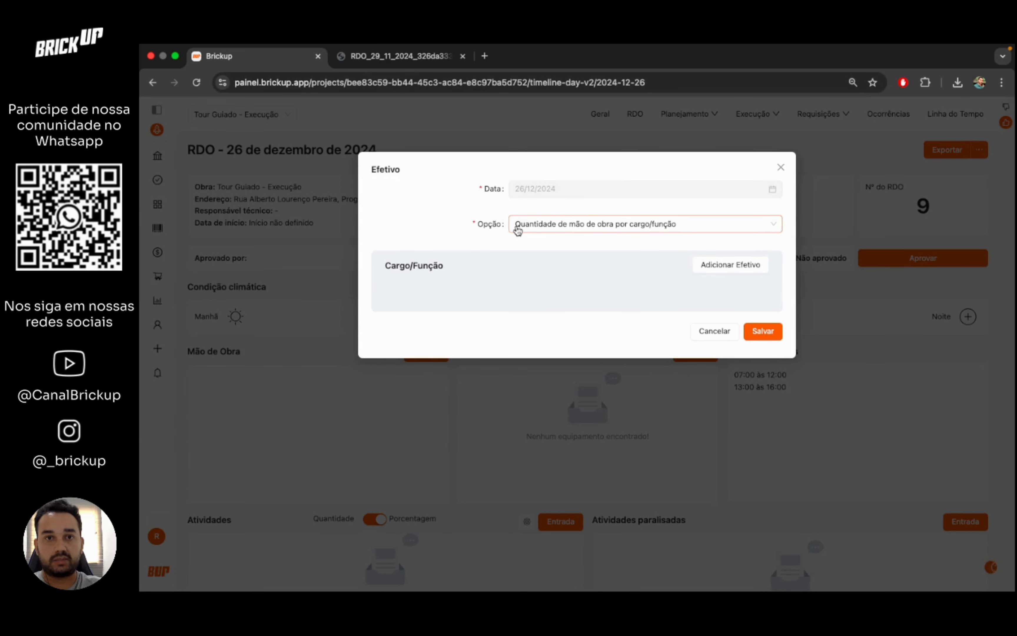
click(608, 228)
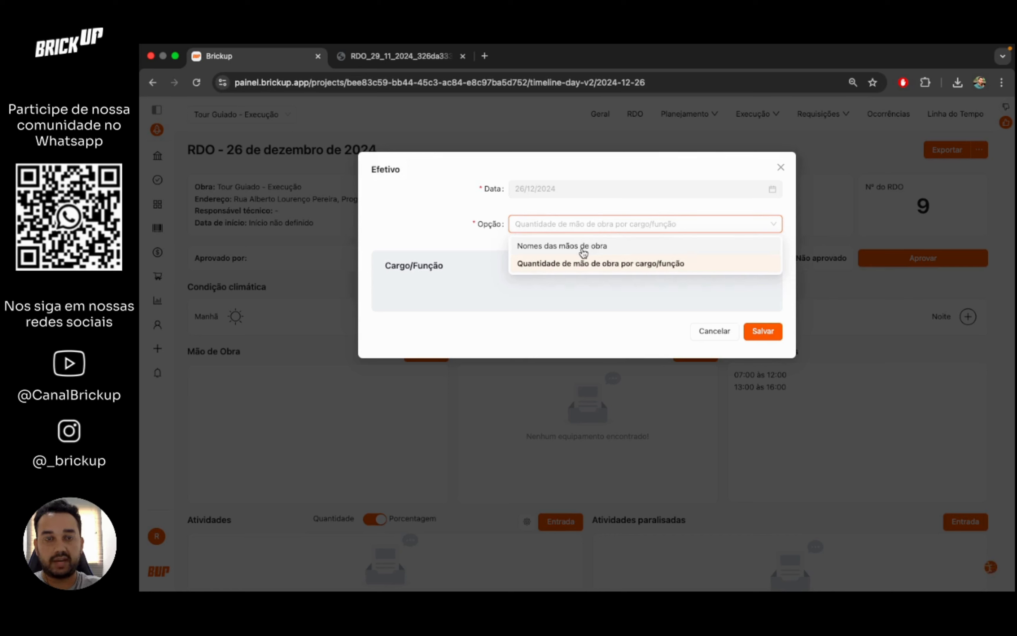
click(712, 258)
click(712, 258)
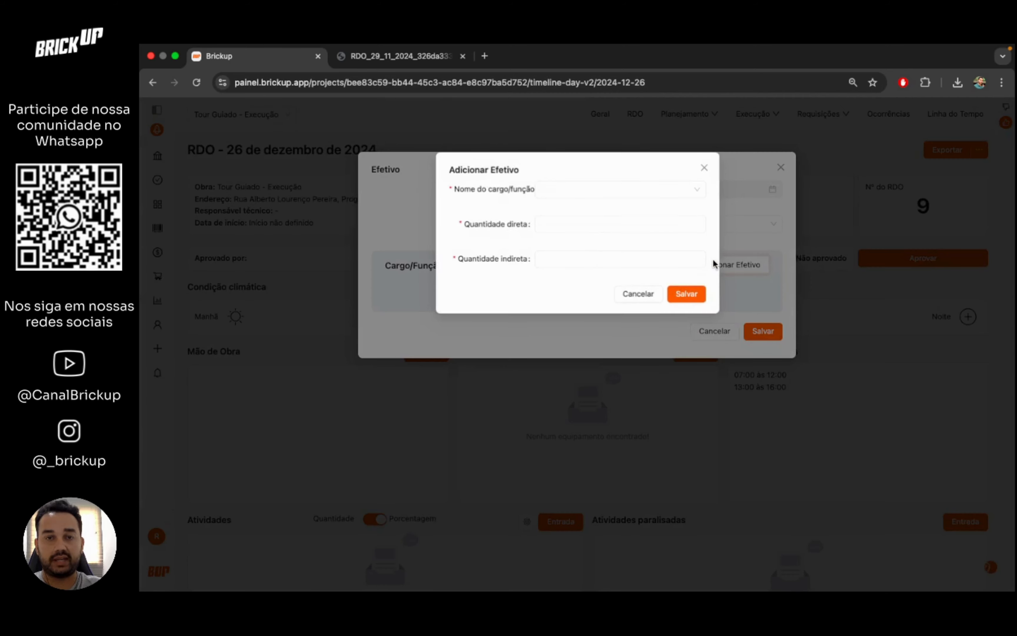
click(575, 193)
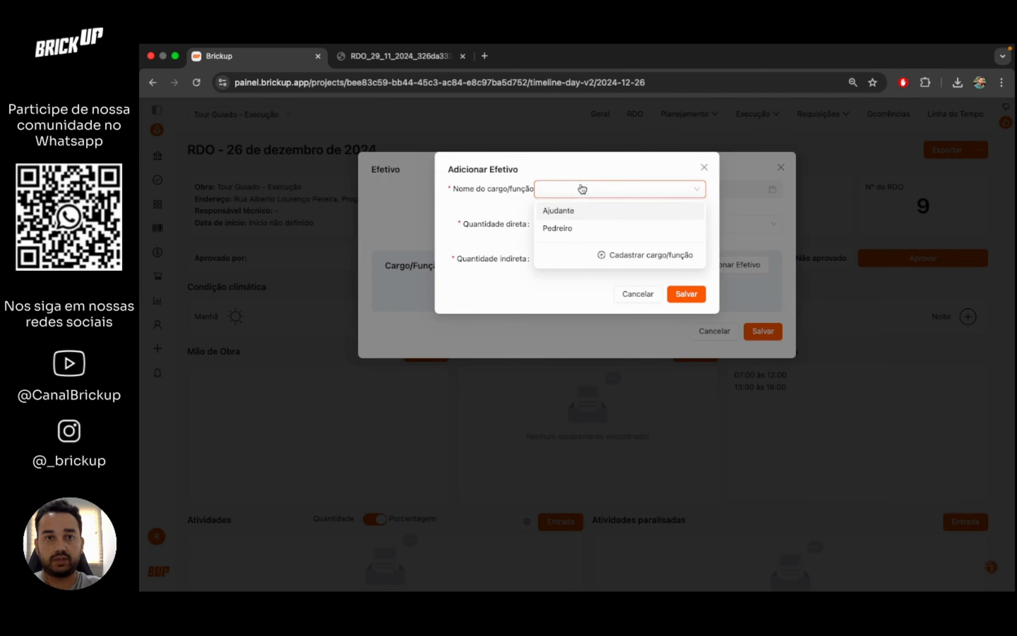
click(555, 227)
click(588, 223)
text(1)
click(589, 259)
text(0)
click(686, 294)
Add Ajudante with 1 direct and 1 indirect worker, and save the labour entry
click(727, 264)
click(576, 189)
click(561, 213)
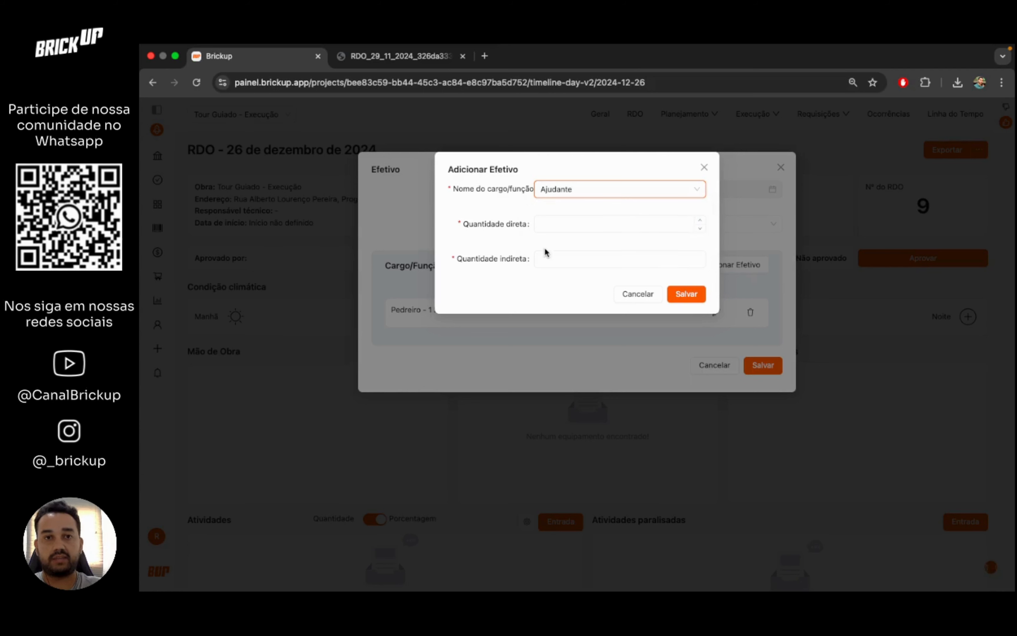
click(554, 227)
text(0)
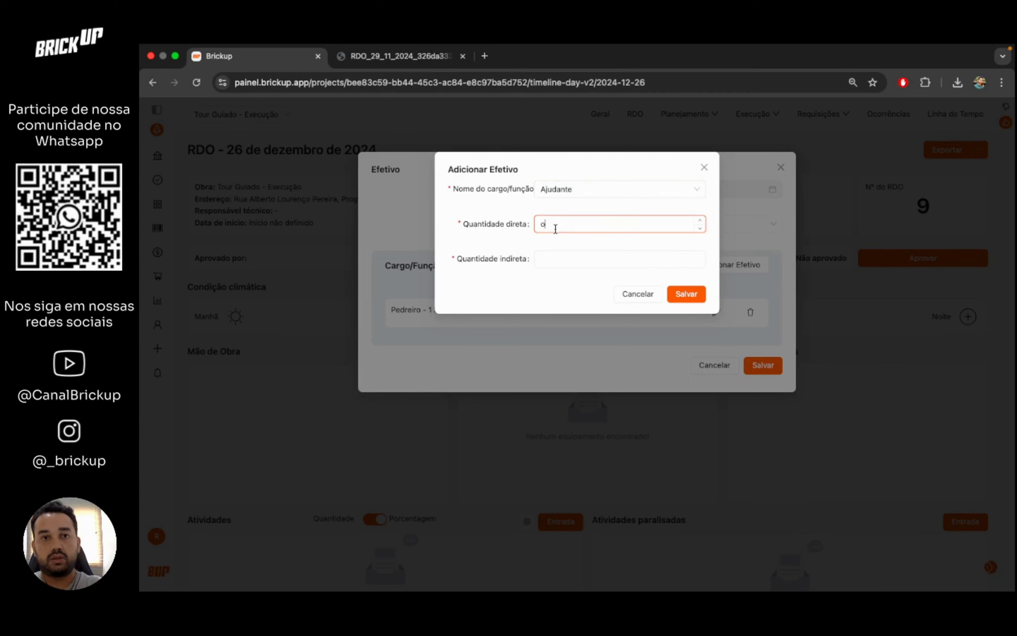
text(1)
click(546, 259)
text(1)
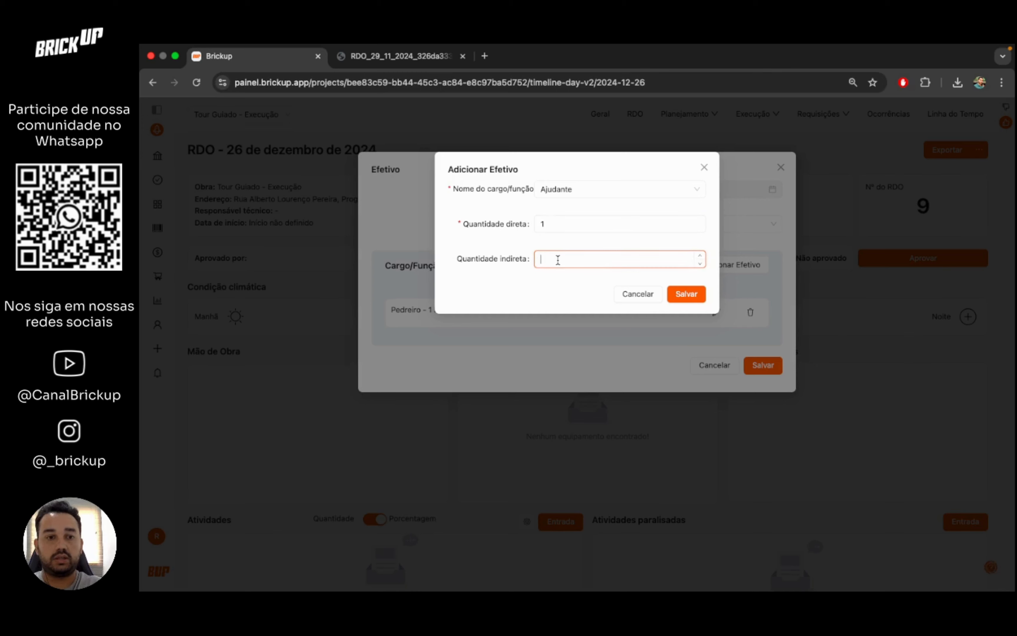
click(686, 294)
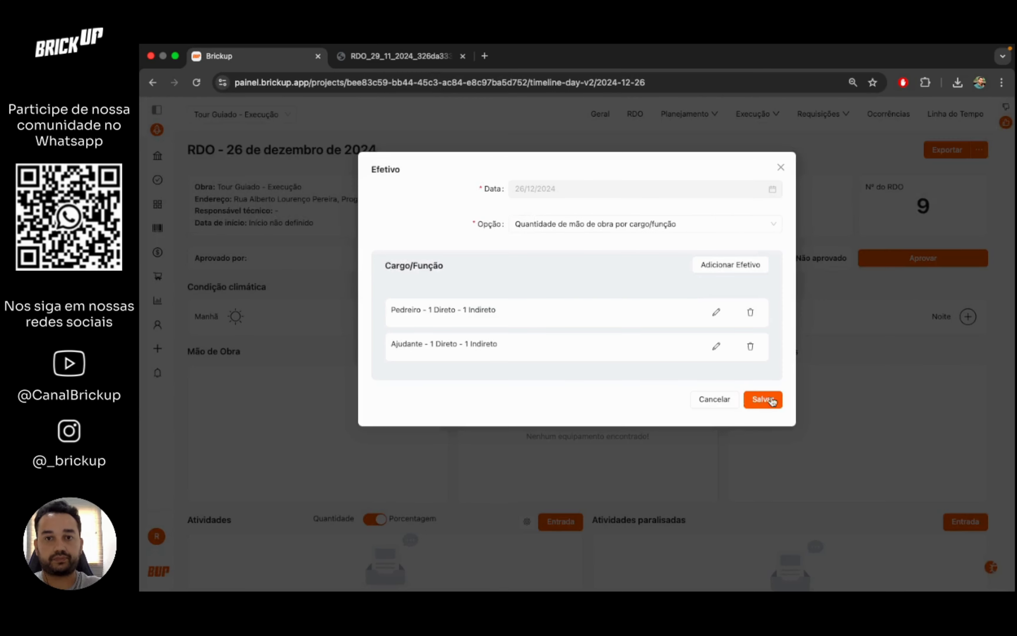
click(767, 404)
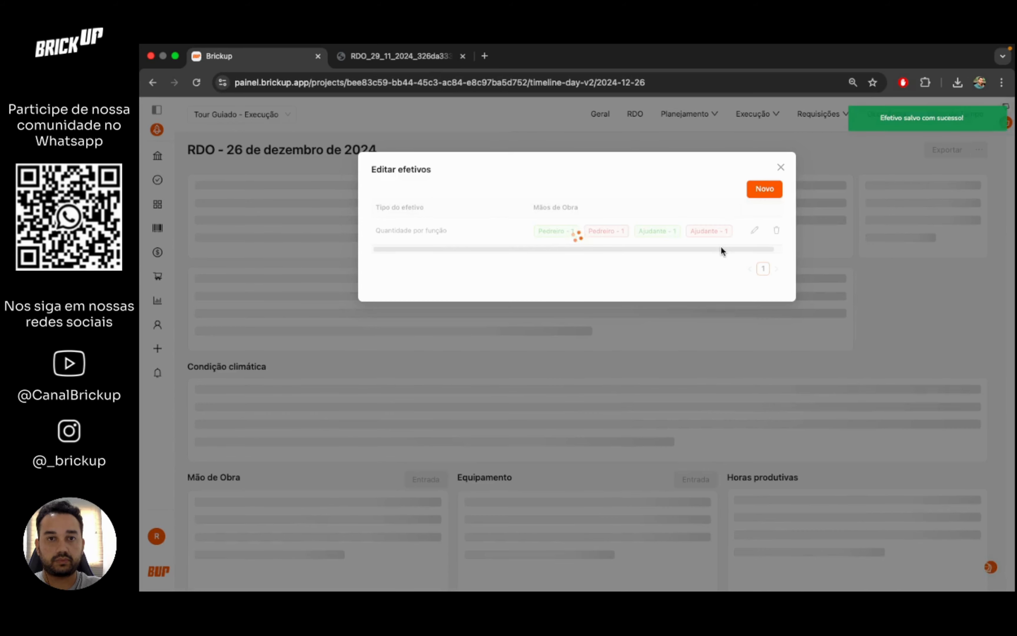
Close the labour list and record Retroescavadeira as equipment in the RDO
click(780, 167)
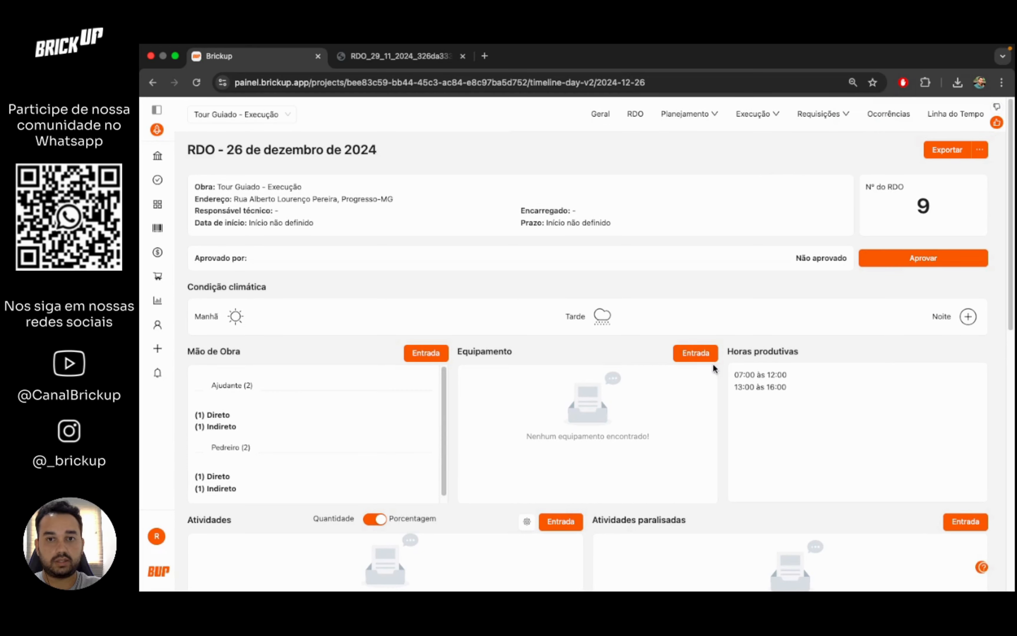
click(710, 355)
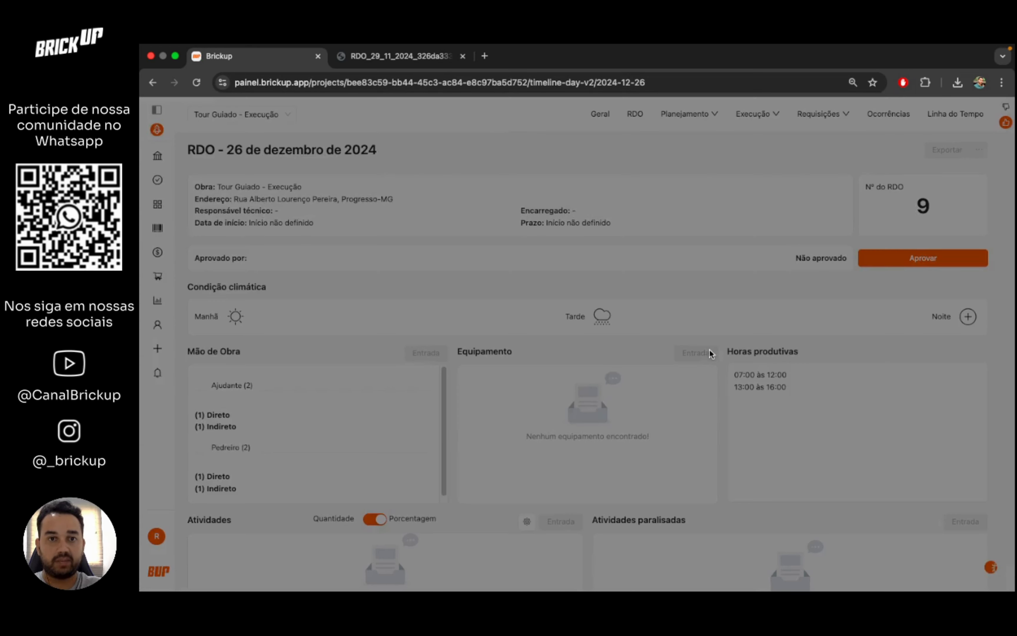
click(833, 472)
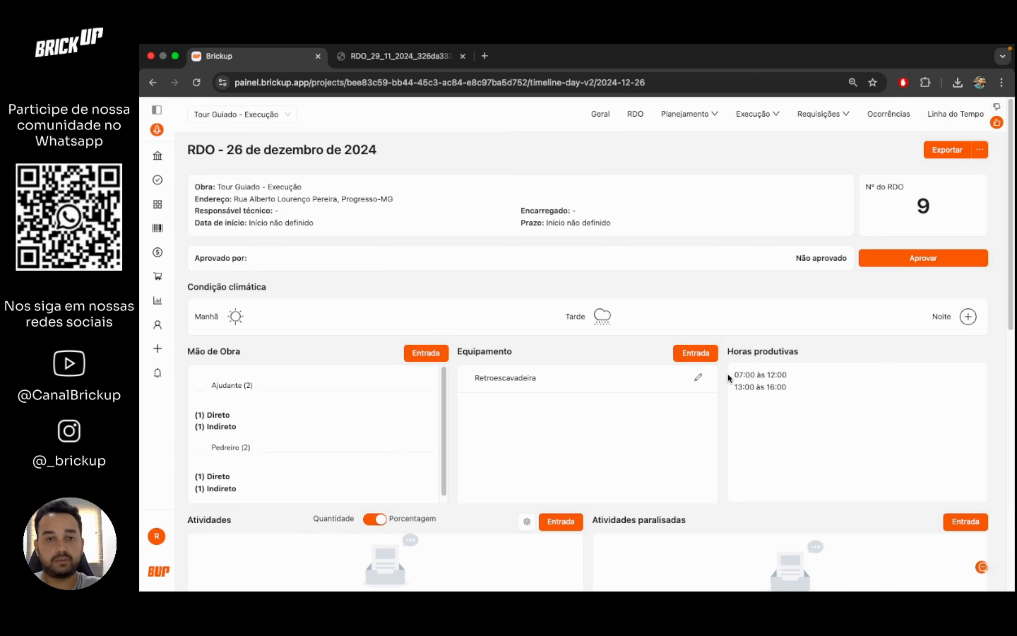
Open the RDO's activity entries and start activity 1.3.1 - Escavação
scroll(727, 375, down, 5)
click(562, 353)
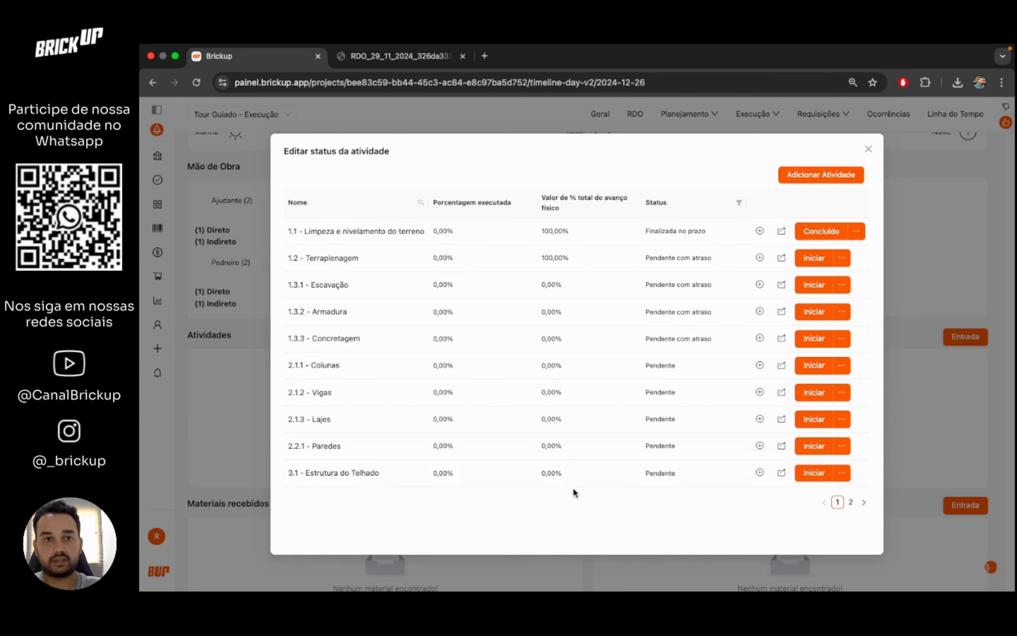
click(814, 284)
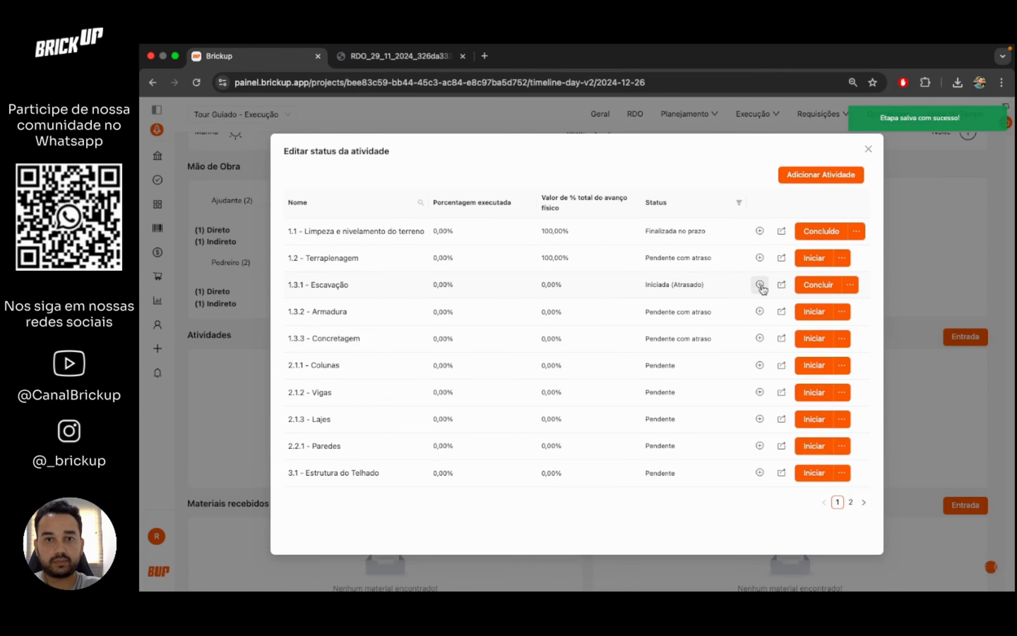
Record 25% physical progress for 1.3.1 - Escavação on 26/12/2024, save it and close the activity list
click(760, 284)
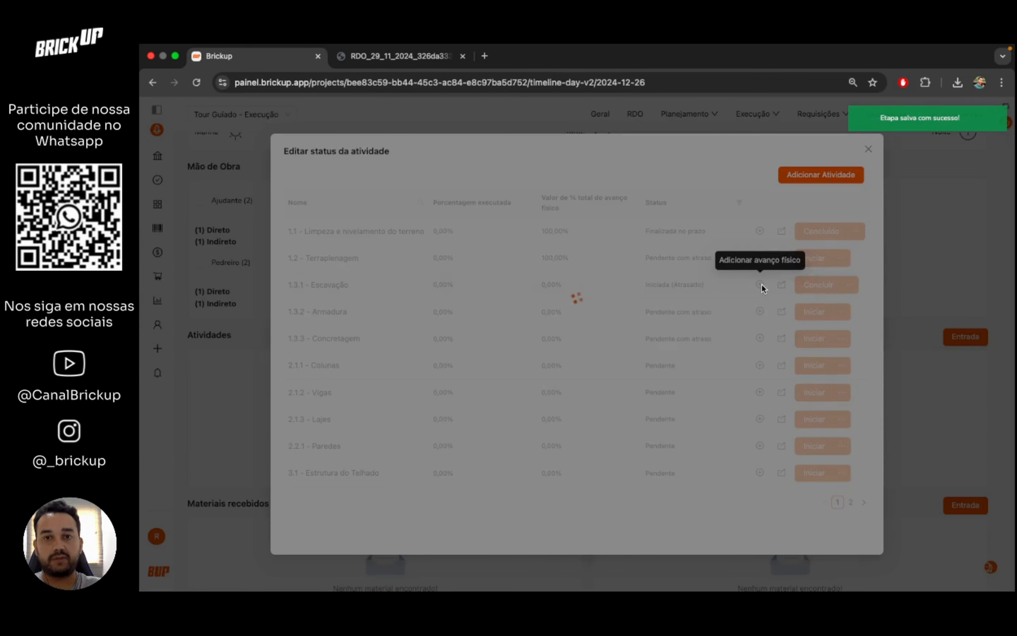
click(702, 251)
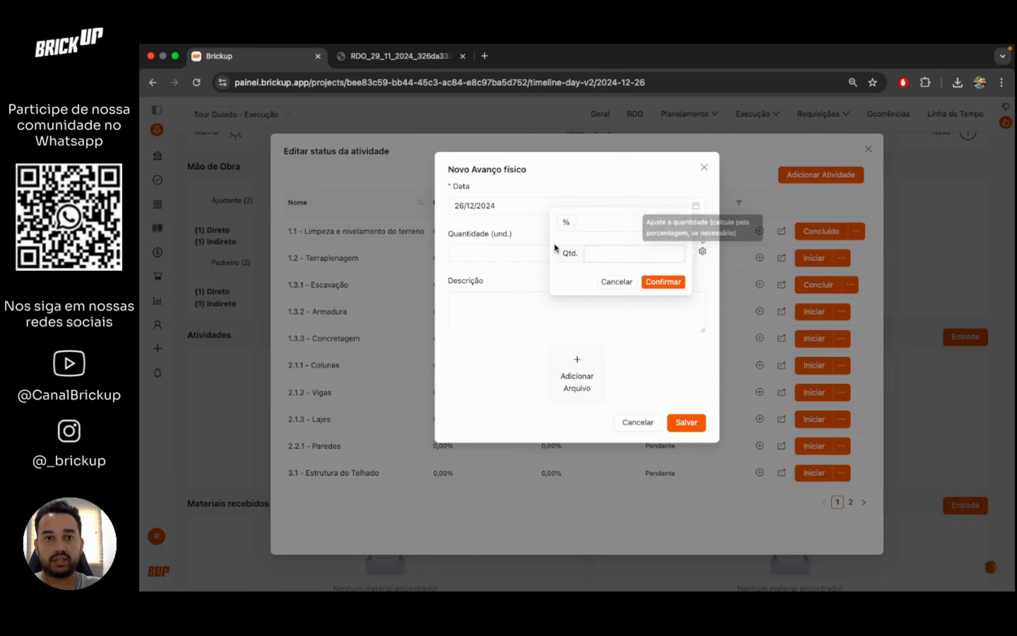
click(588, 227)
text(25)
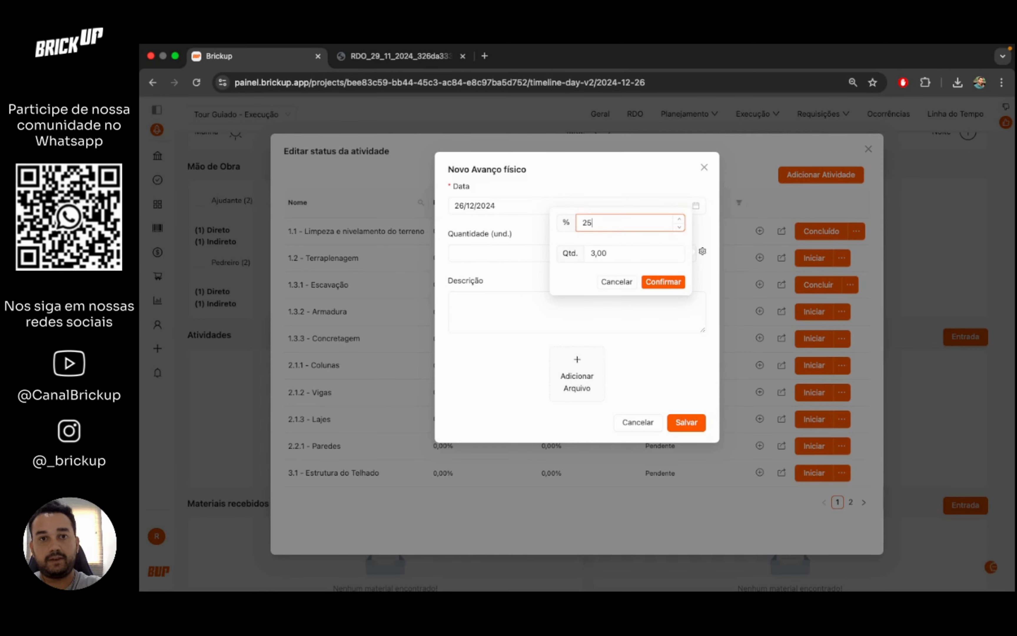
click(662, 281)
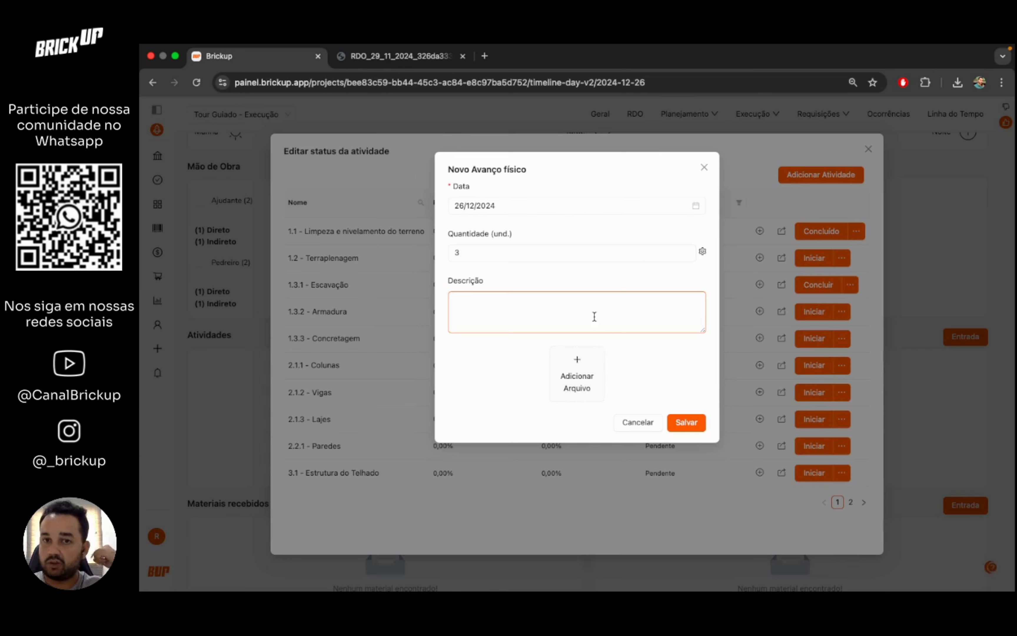
click(688, 425)
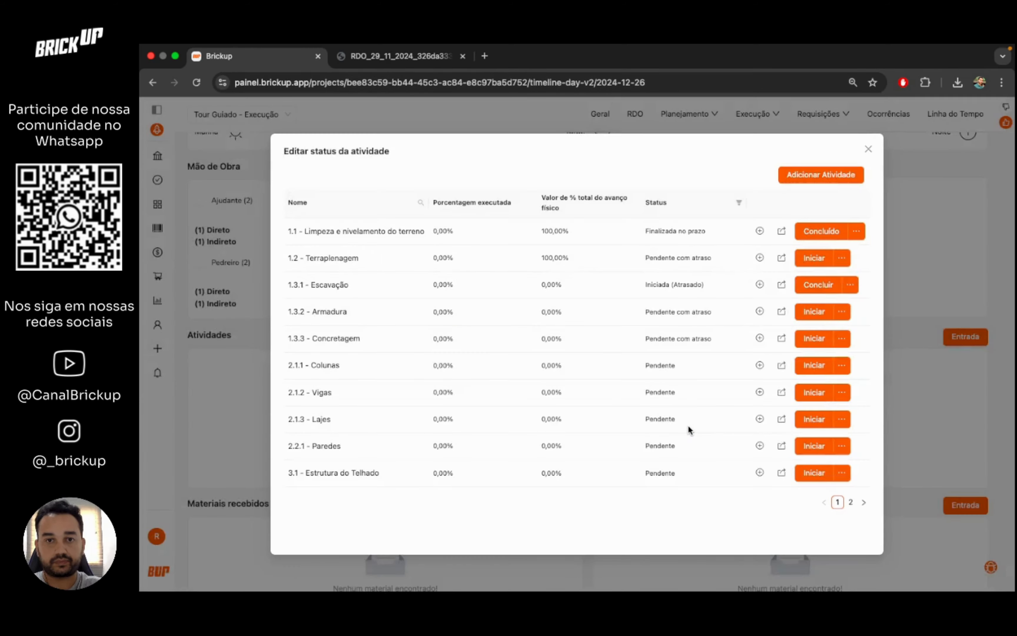
click(867, 151)
Set the RDO's activities section to also display started (iniciadas) and measured (medidas) activities
scroll(599, 276, down, 2)
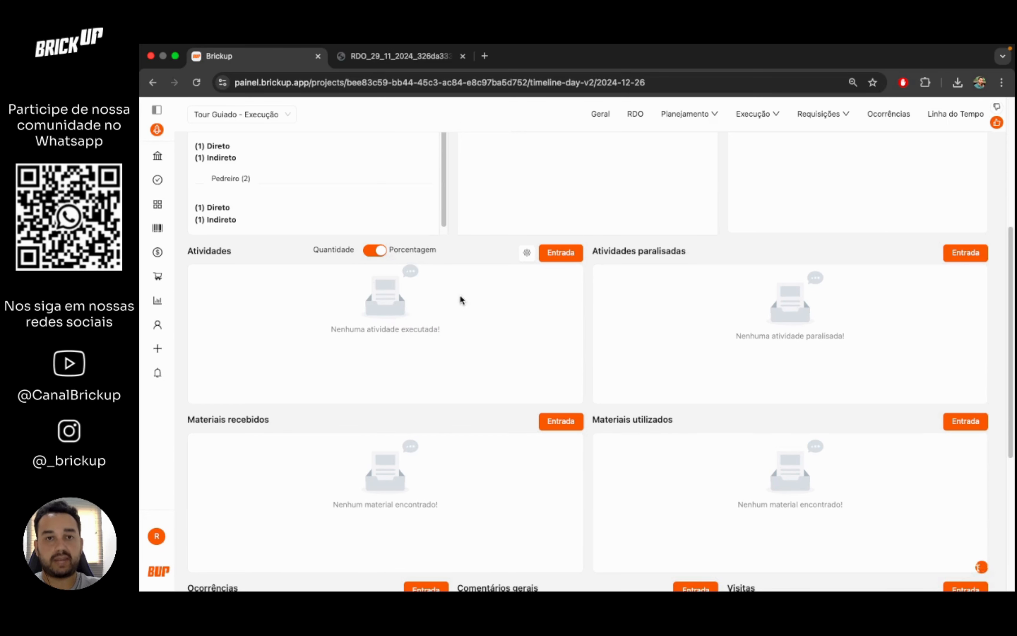
click(526, 253)
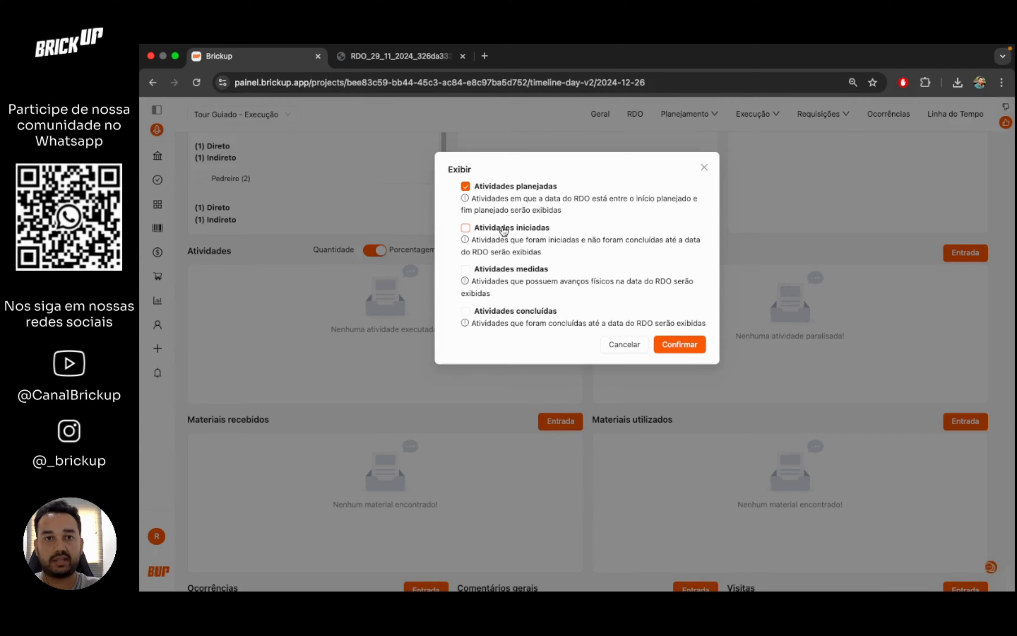
click(491, 231)
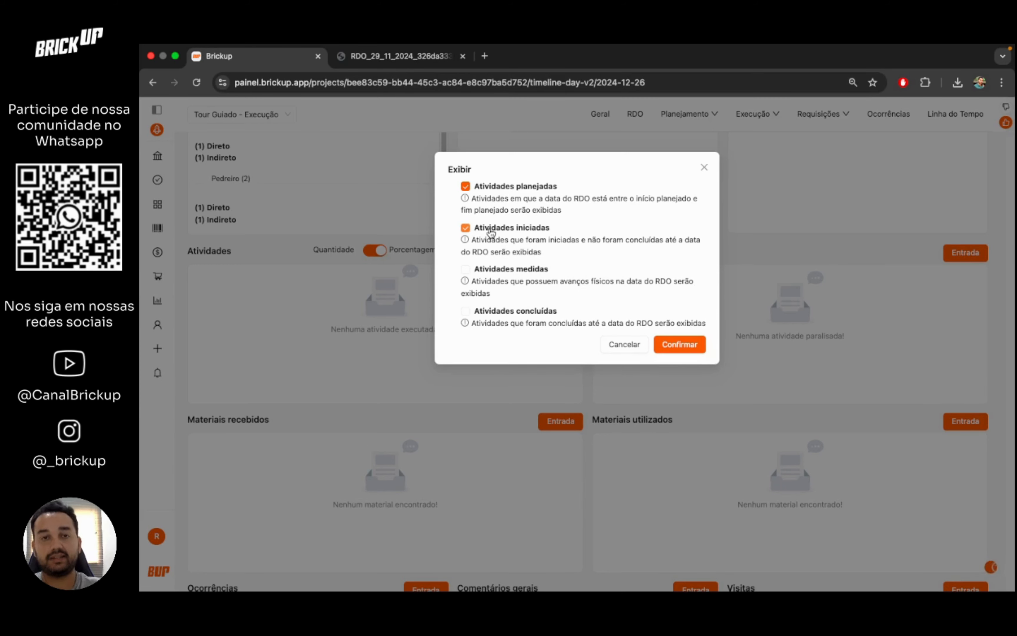
click(685, 347)
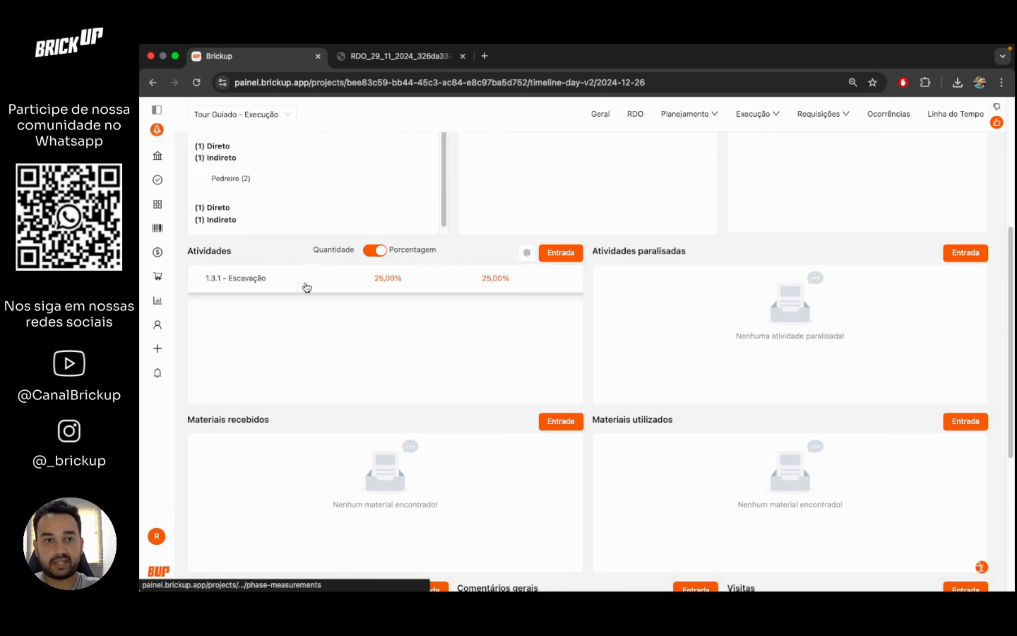
click(527, 253)
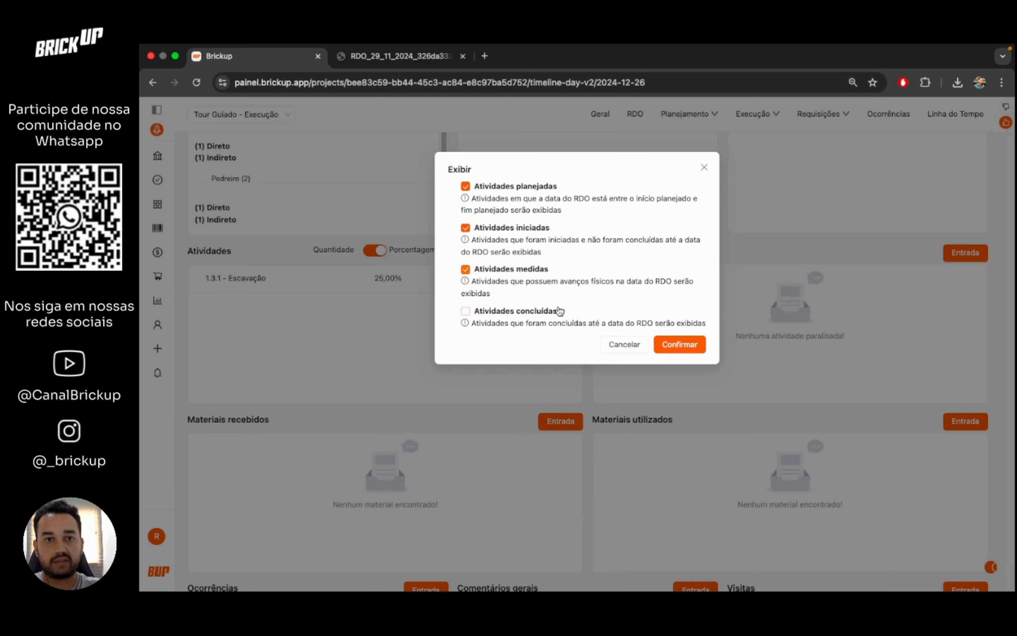
click(465, 269)
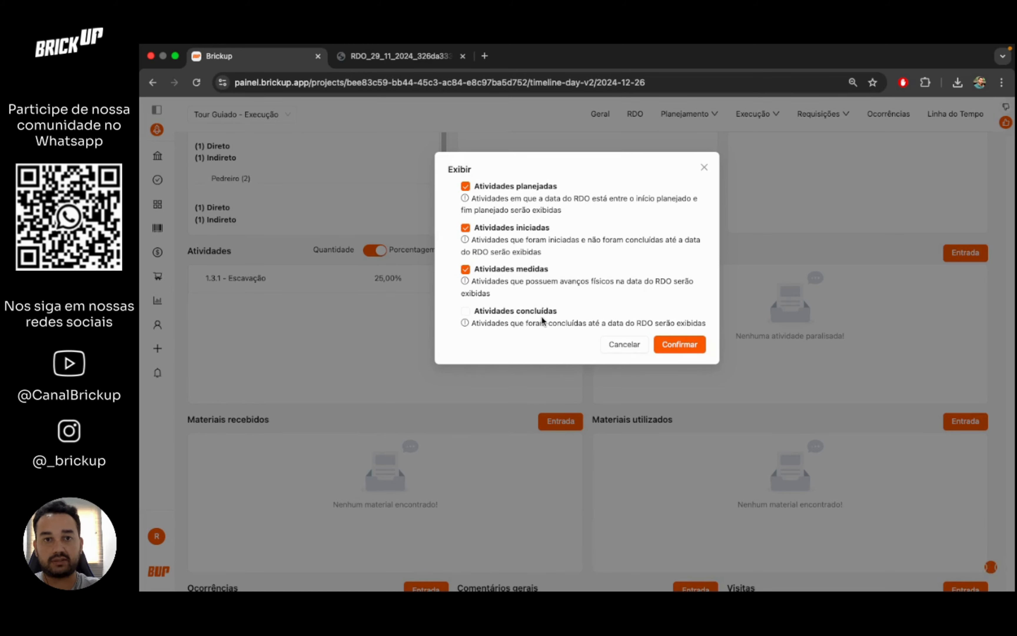
click(685, 342)
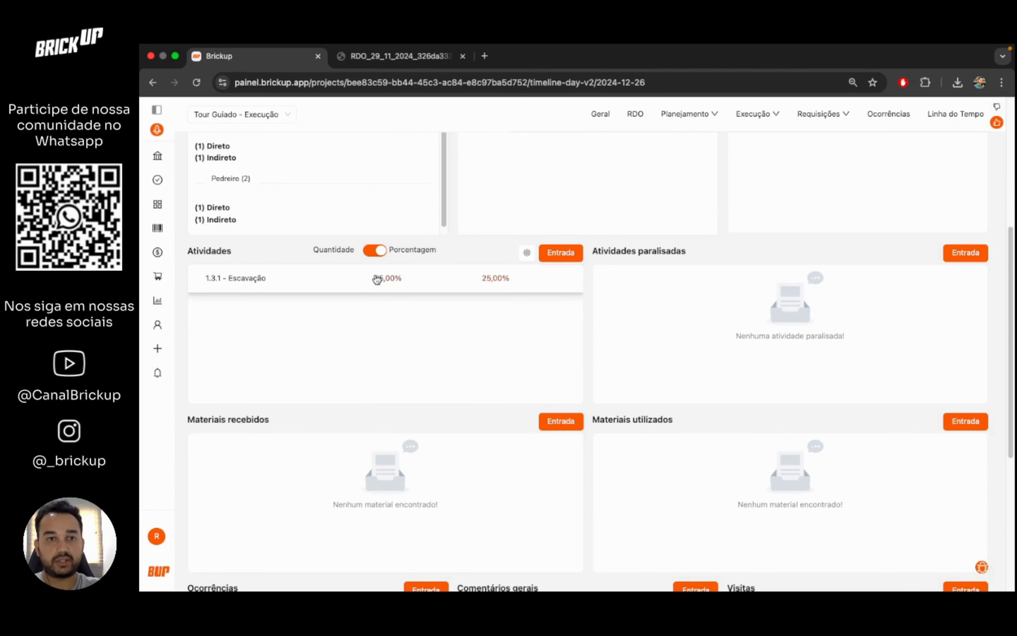
Switch the activities section to quantities and include completed activities (concluídas) in its display
click(383, 252)
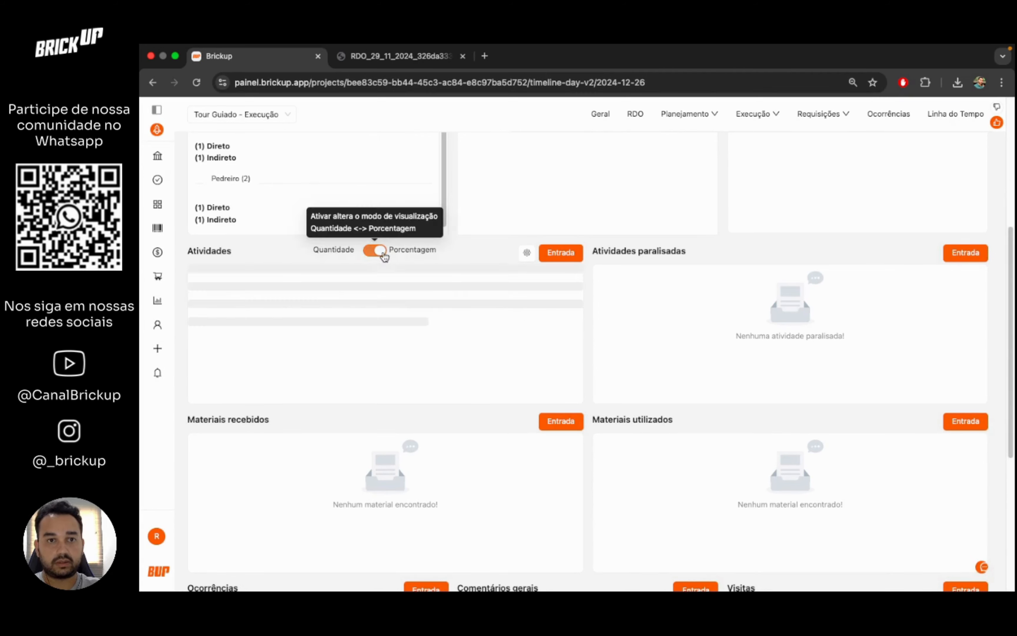
click(523, 255)
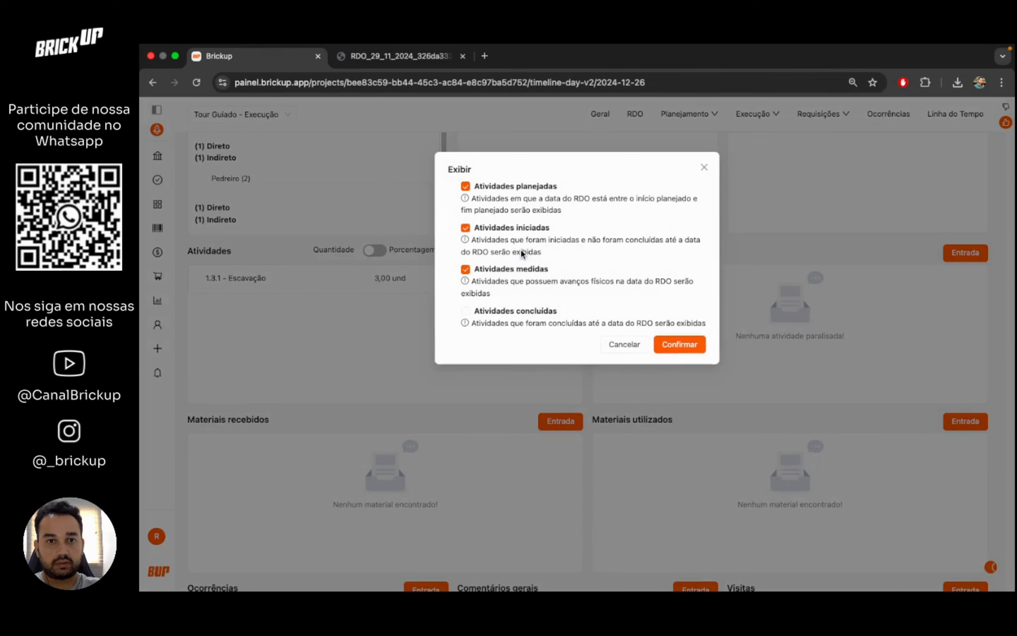
click(466, 311)
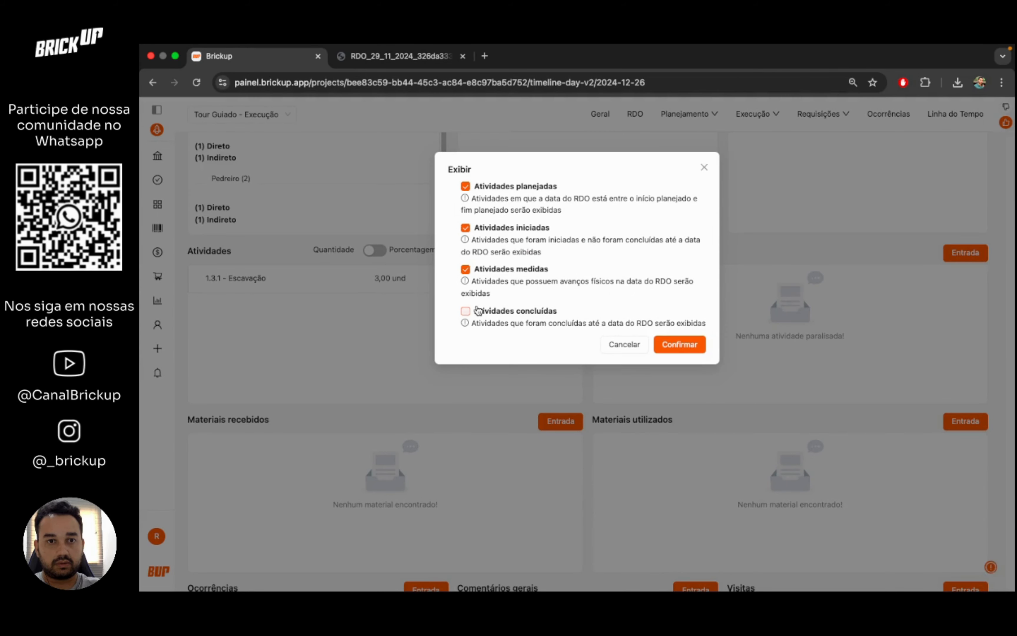
click(689, 341)
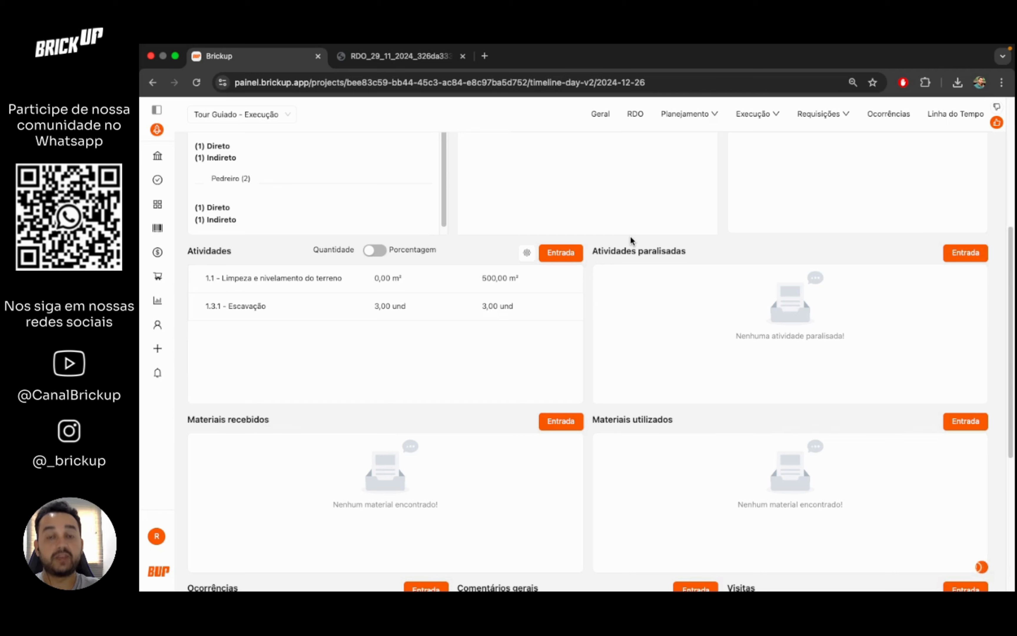
Start a paralysed-activity entry (Atividades paralisadas) with Concretagem as the stage
click(951, 254)
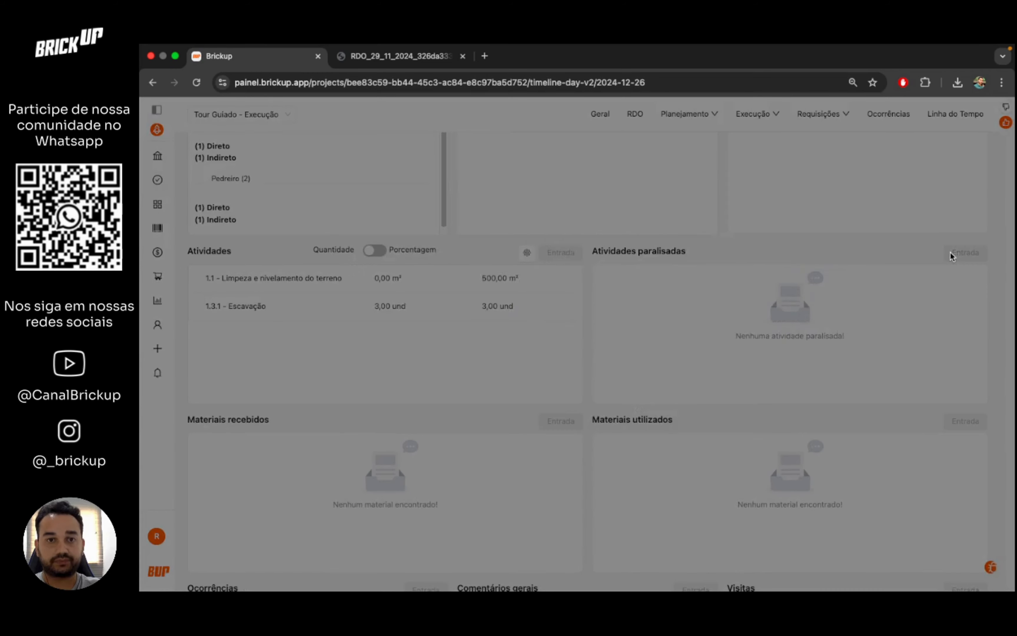
click(618, 259)
click(499, 341)
Enter the observation "Concretagem paralisada por causa da chuva" and save the paralysed-activity entry
click(484, 302)
text(Concretag)
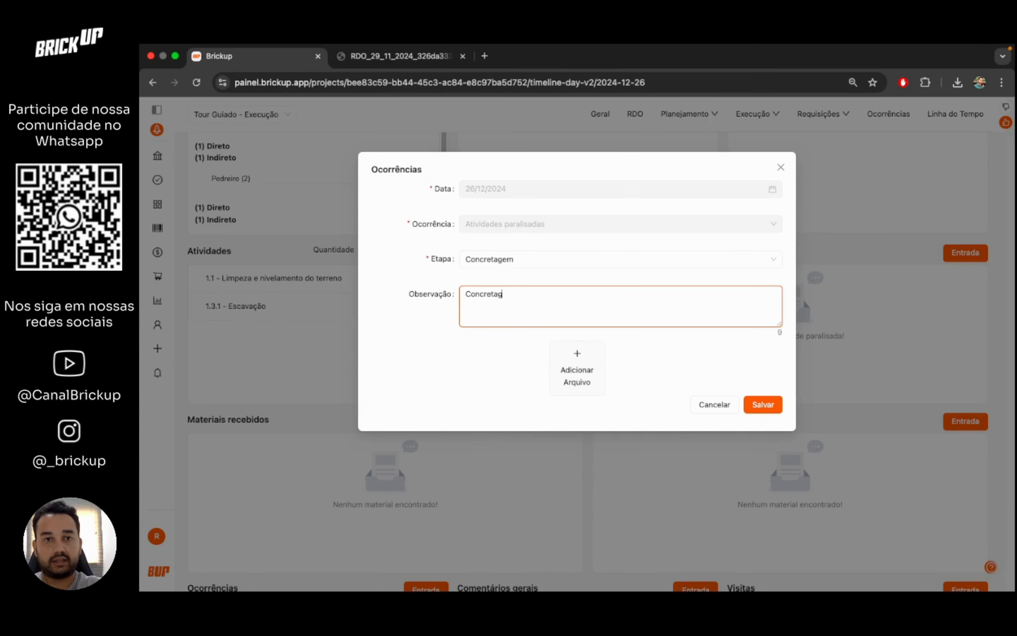
text(em paralisada po causa)
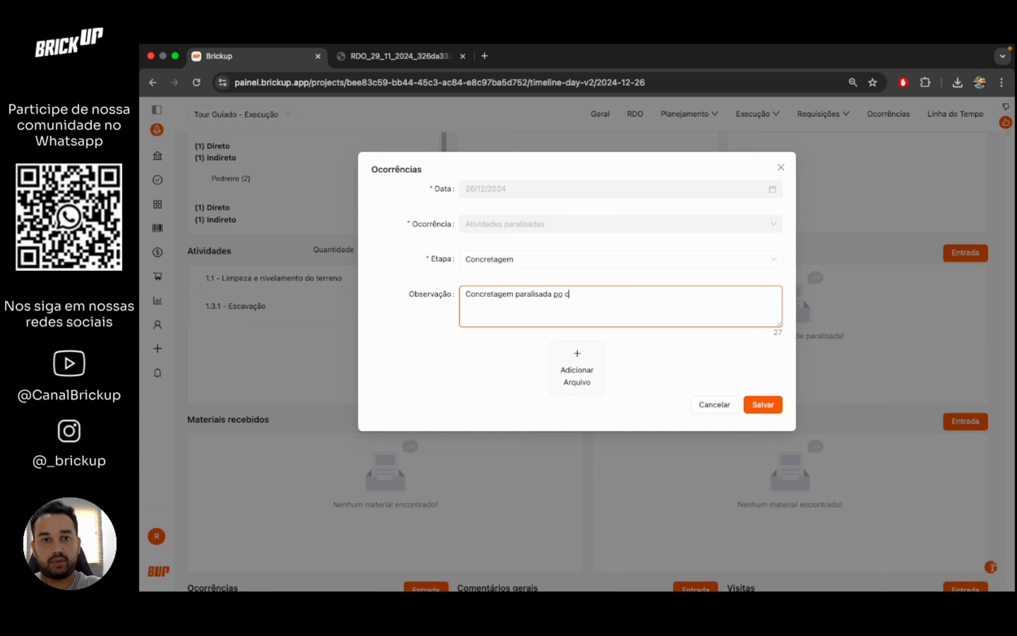
key(BackSpace)
key(BackSpace)
key(BackSpace)
key(BackSpace)
key(BackSpace)
key(BackSpace)
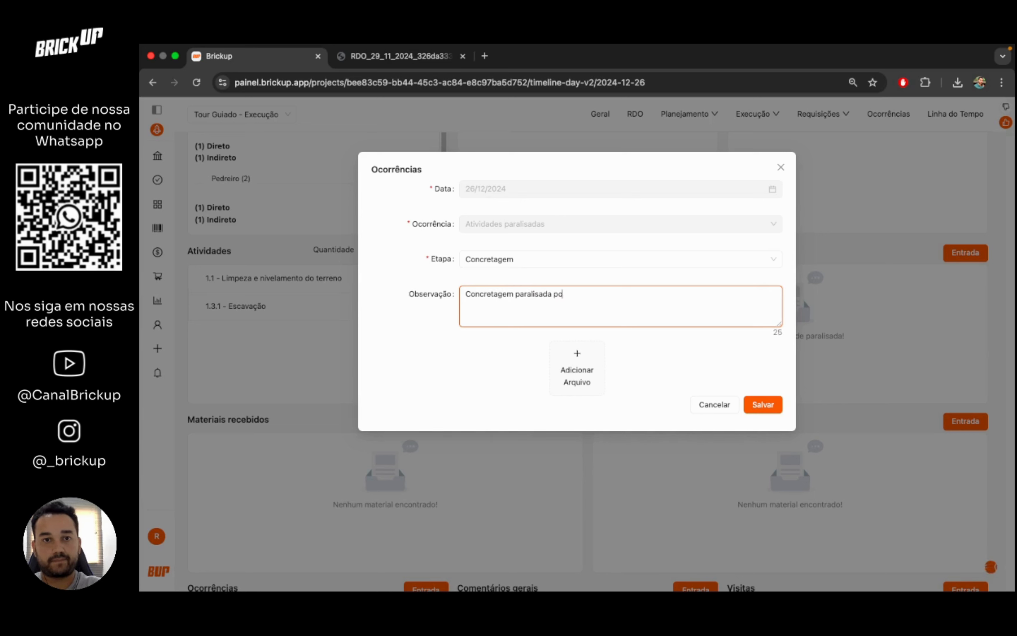
text(r causa d)
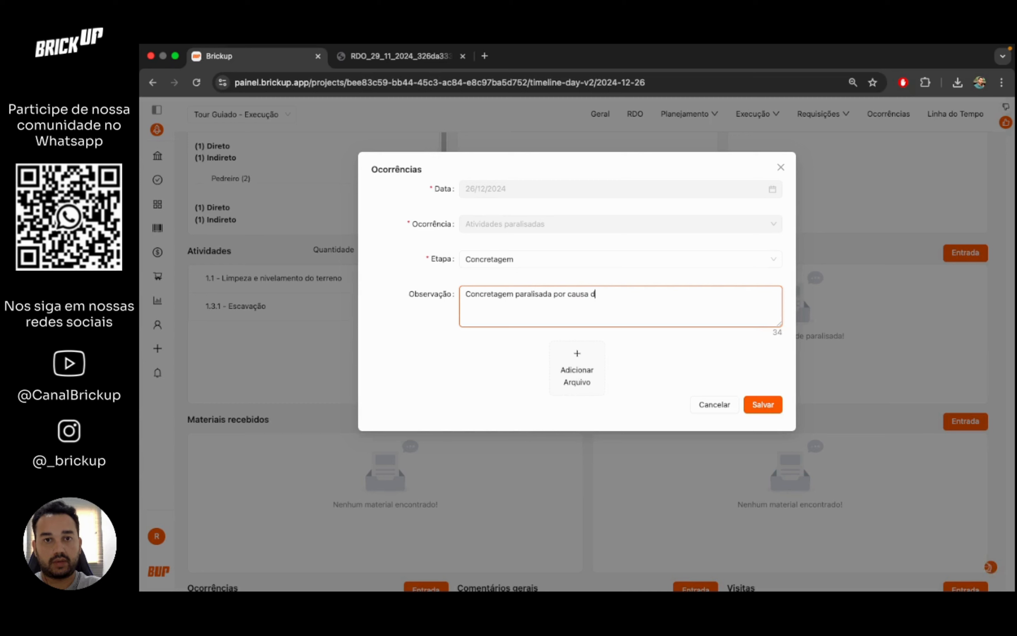
text(a chuva)
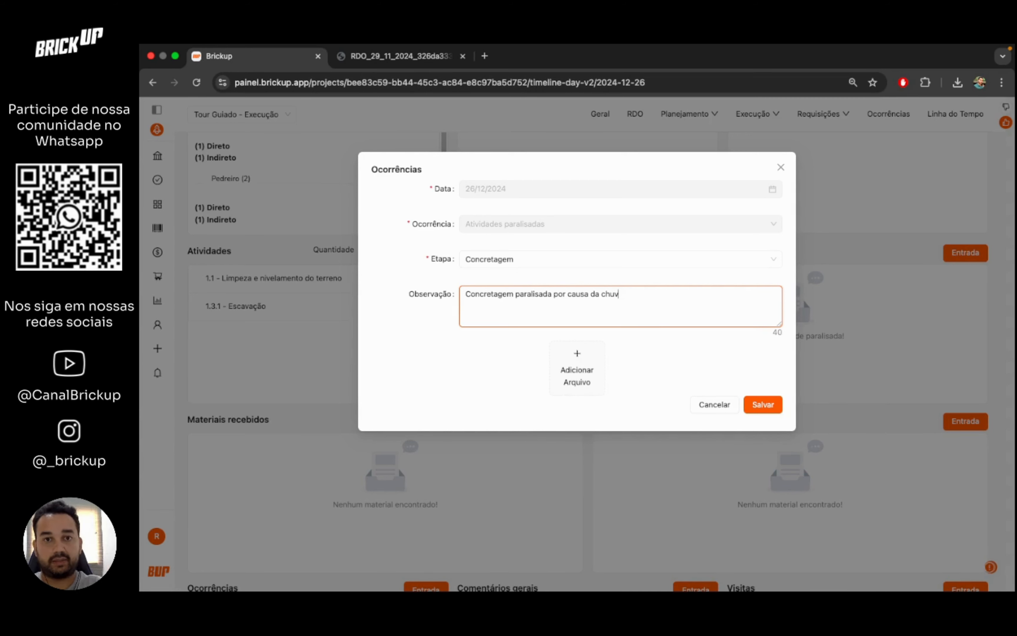
click(762, 404)
Record 500 units of Tijolo 12 furos as received material and save the entry
scroll(465, 243, down, 4)
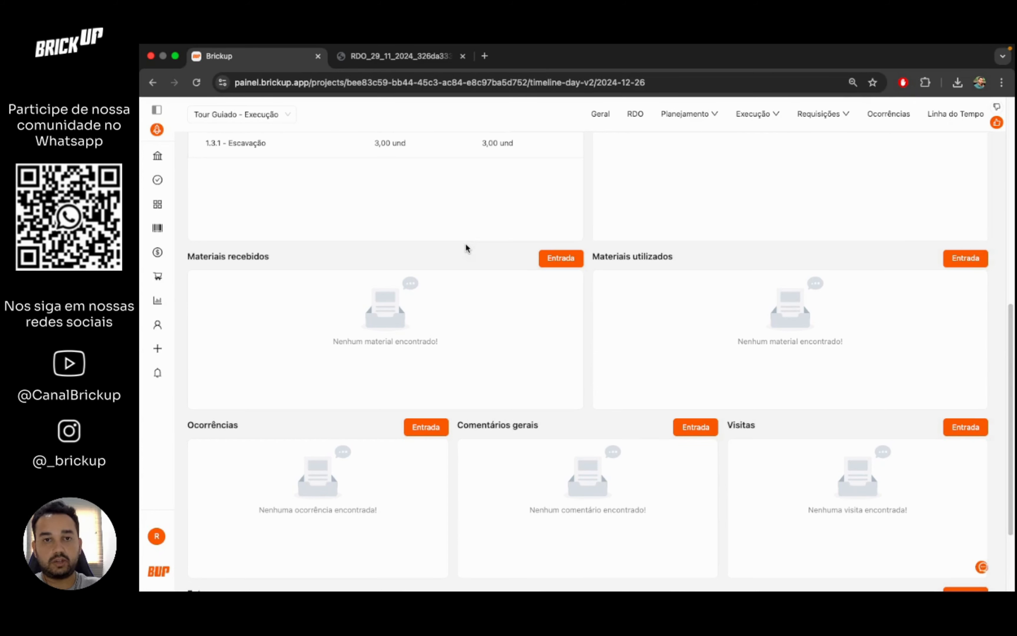
click(561, 257)
click(663, 259)
click(479, 399)
text(500)
click(816, 468)
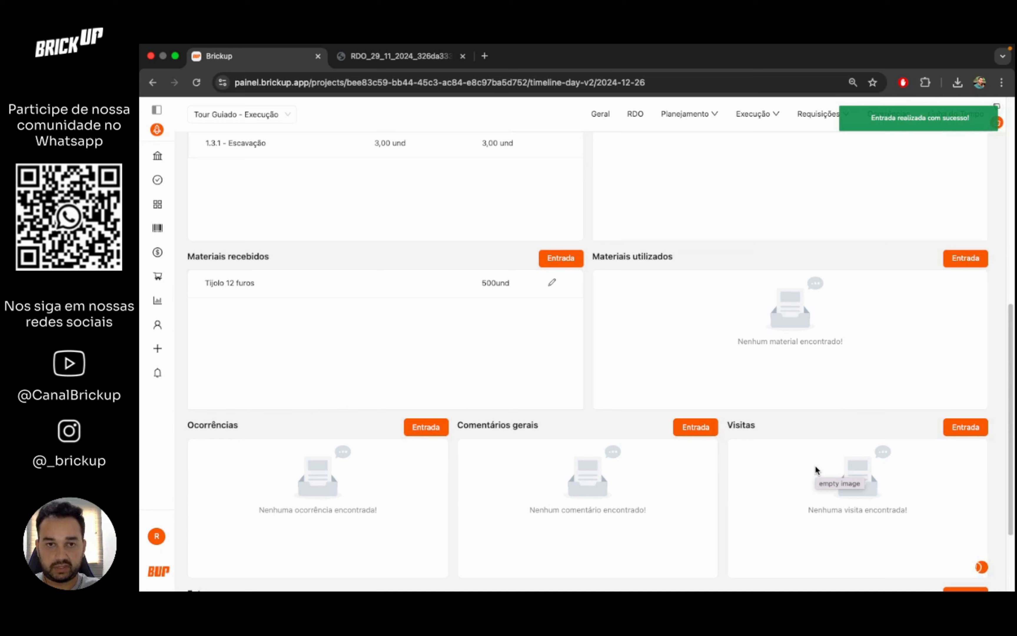
Record 100 units of Tijolo 12 furos as used material on 26/12/2024 and save the entry
click(952, 260)
click(588, 259)
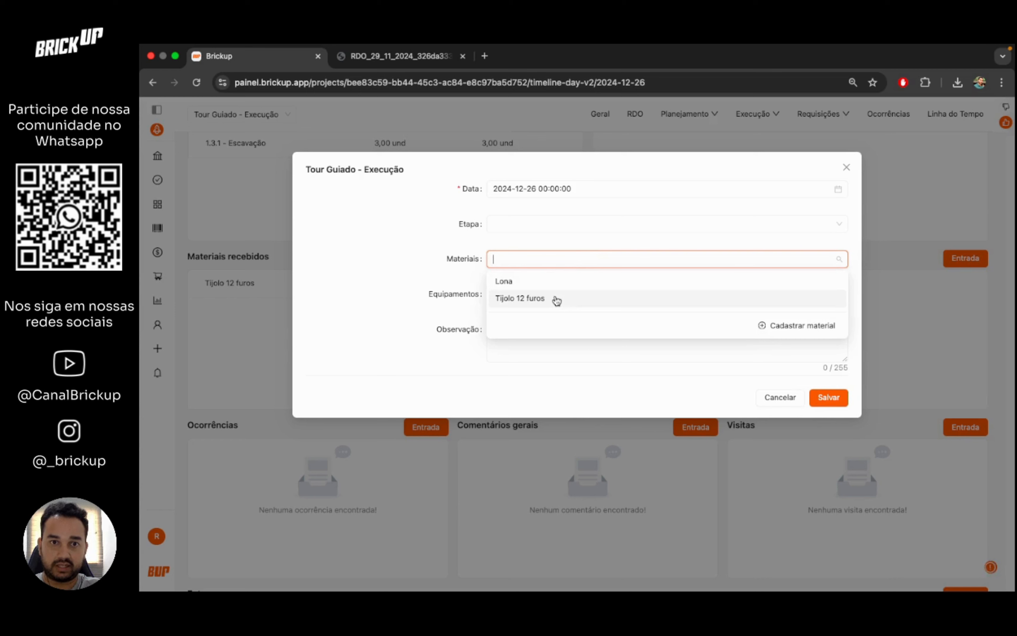
click(551, 299)
click(395, 268)
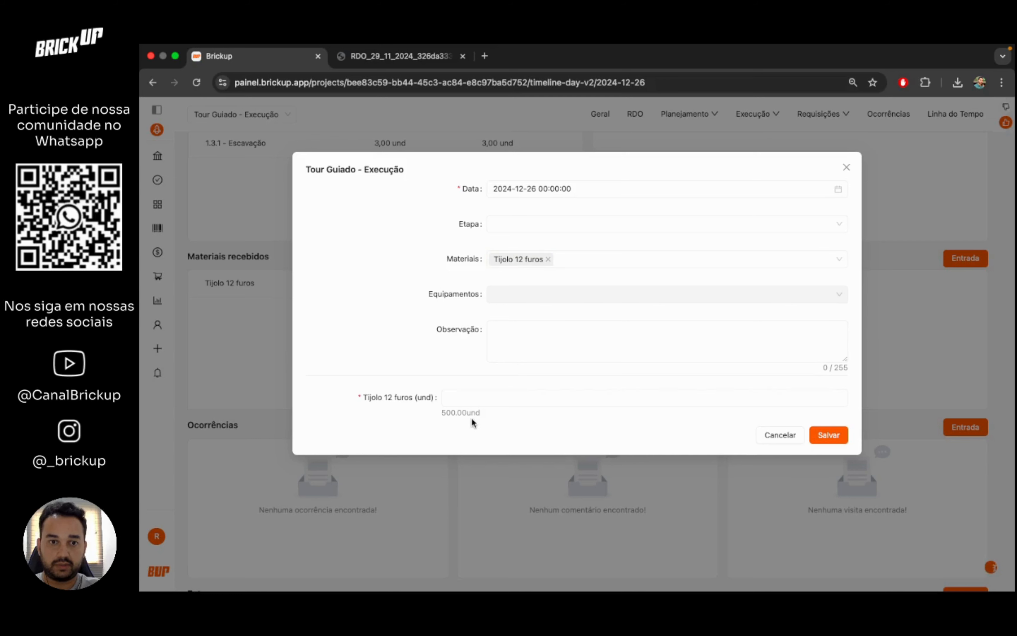
click(490, 400)
text(100)
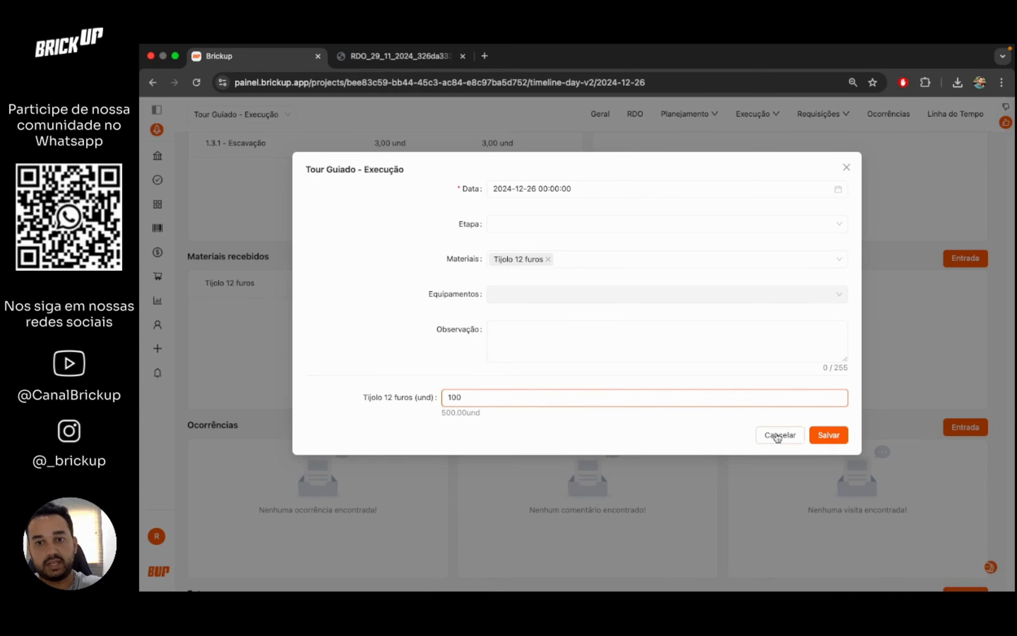
click(818, 434)
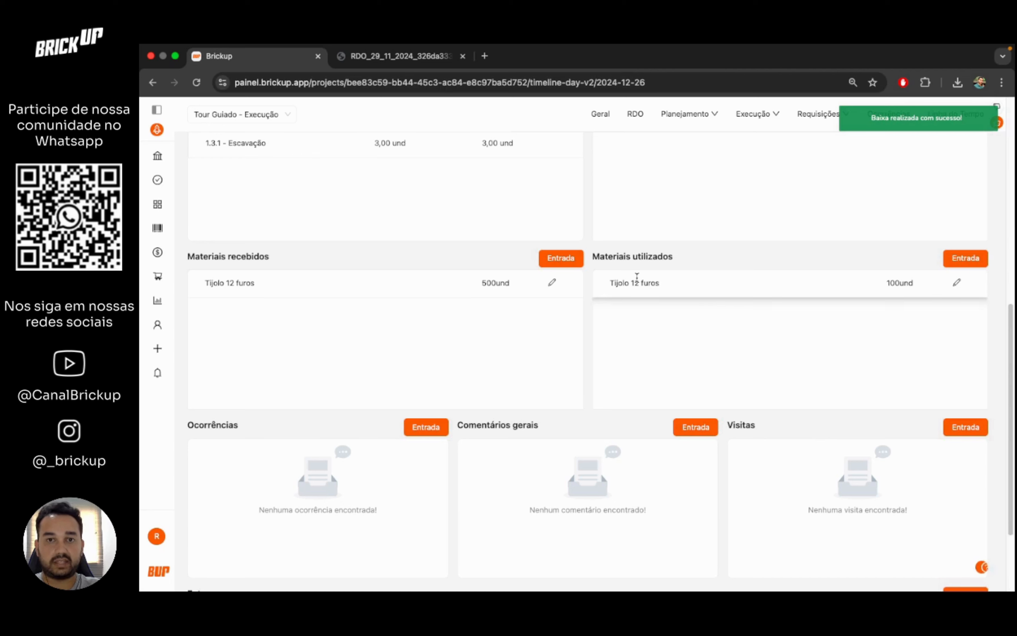
Start an entry under Ocorrências and register a new occurrence named "Acidente de trabalho" with type Não Conformidade
scroll(636, 277, down, 3)
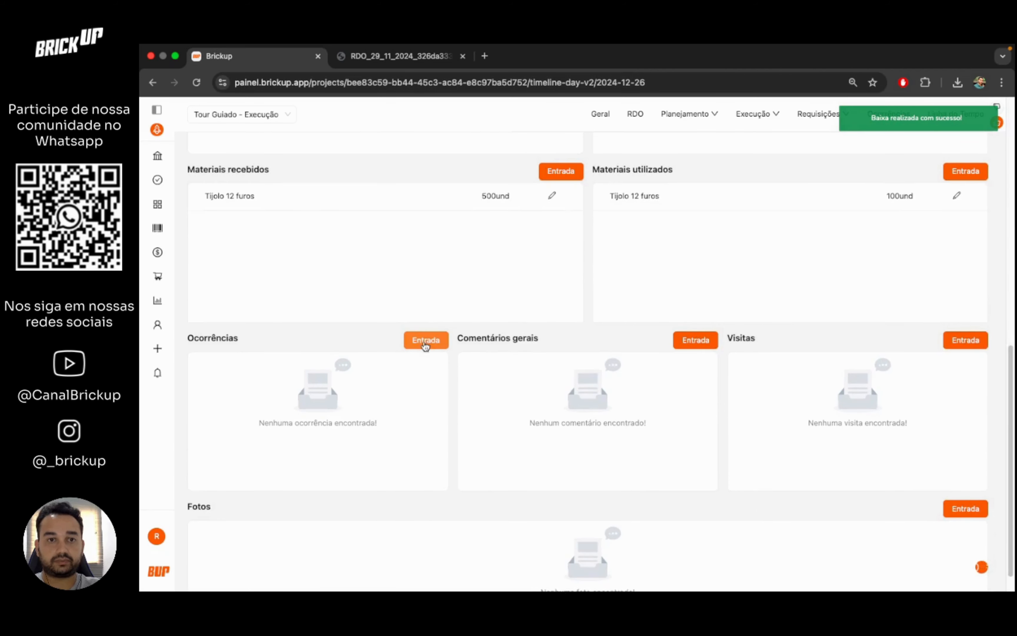
click(425, 340)
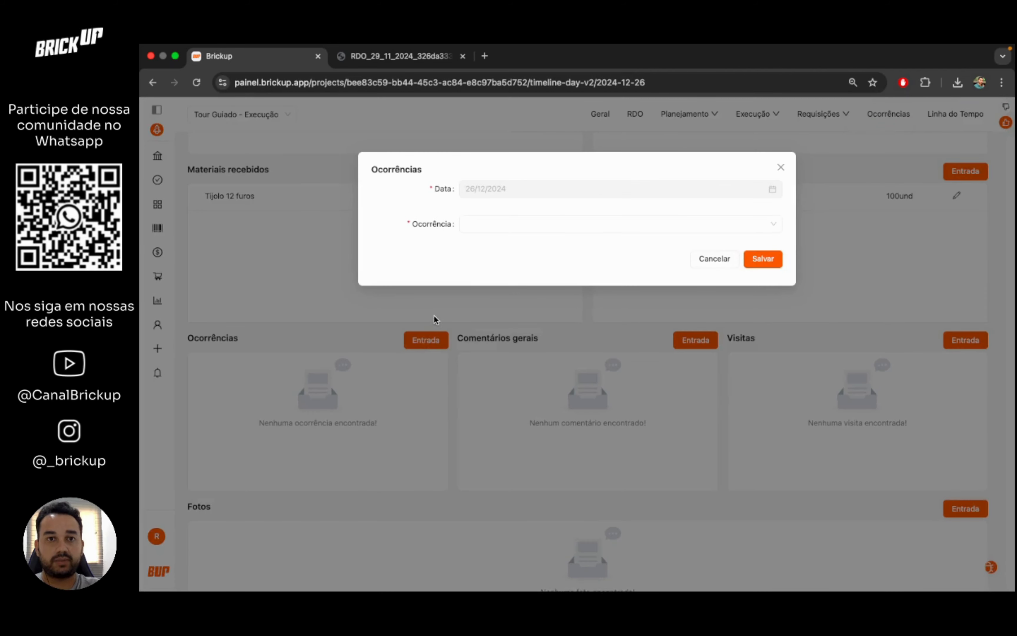
click(508, 226)
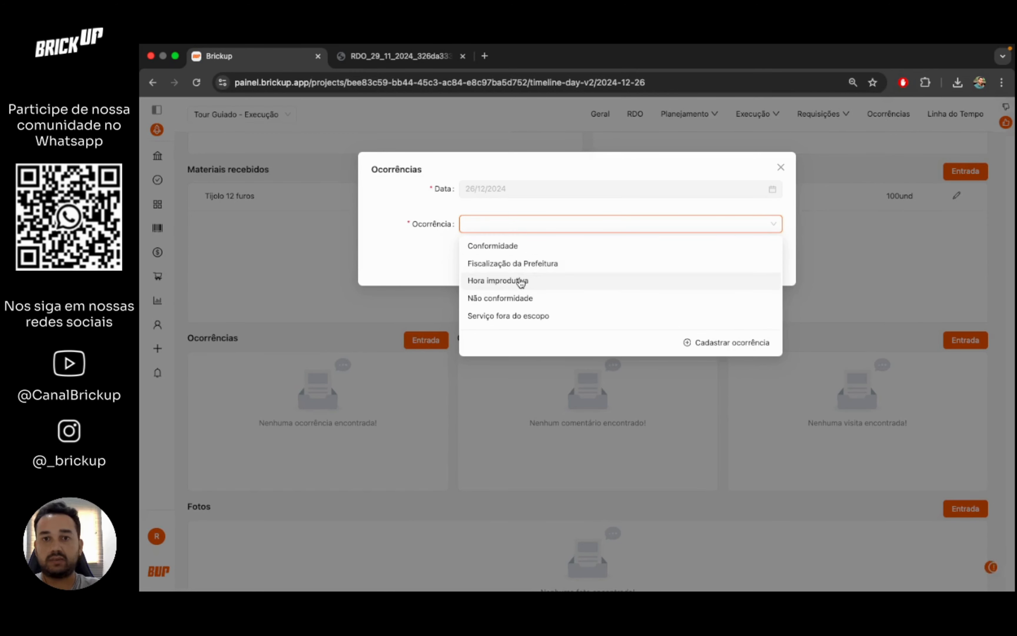
click(726, 343)
click(560, 203)
text(Acidente de trabalho)
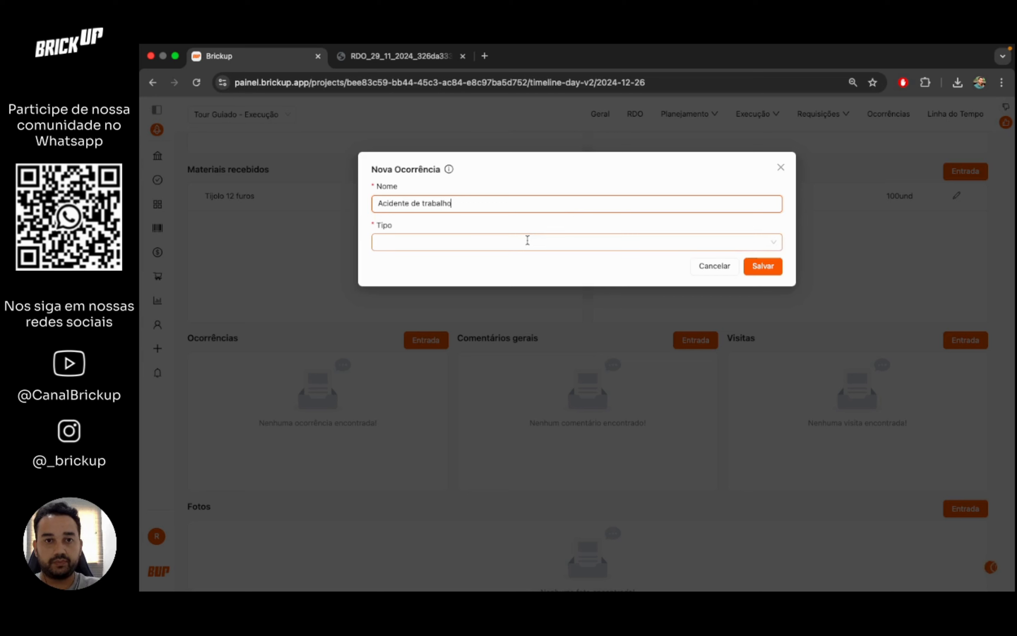
click(527, 240)
click(473, 279)
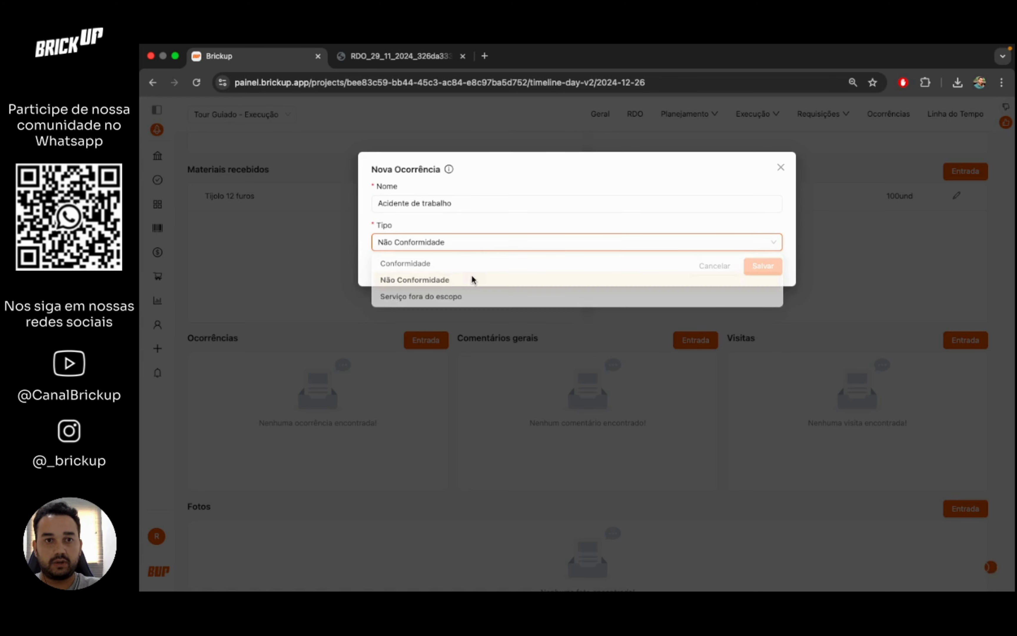
click(763, 266)
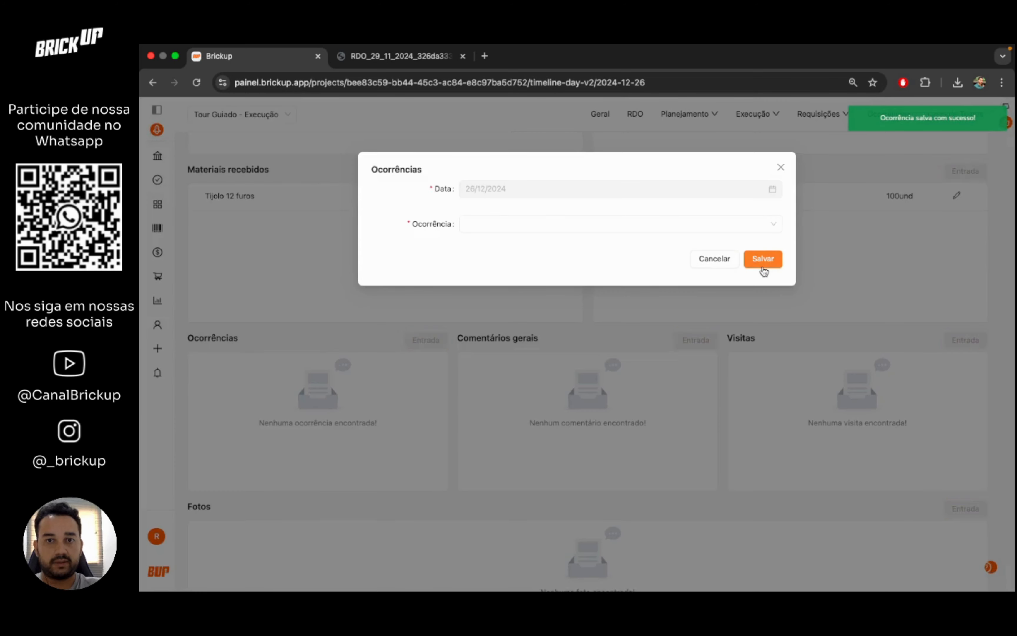
Record an Acidente de trabalho occurrence with a labour selection and the observation "Foi levado ao hospital", and save it
click(651, 226)
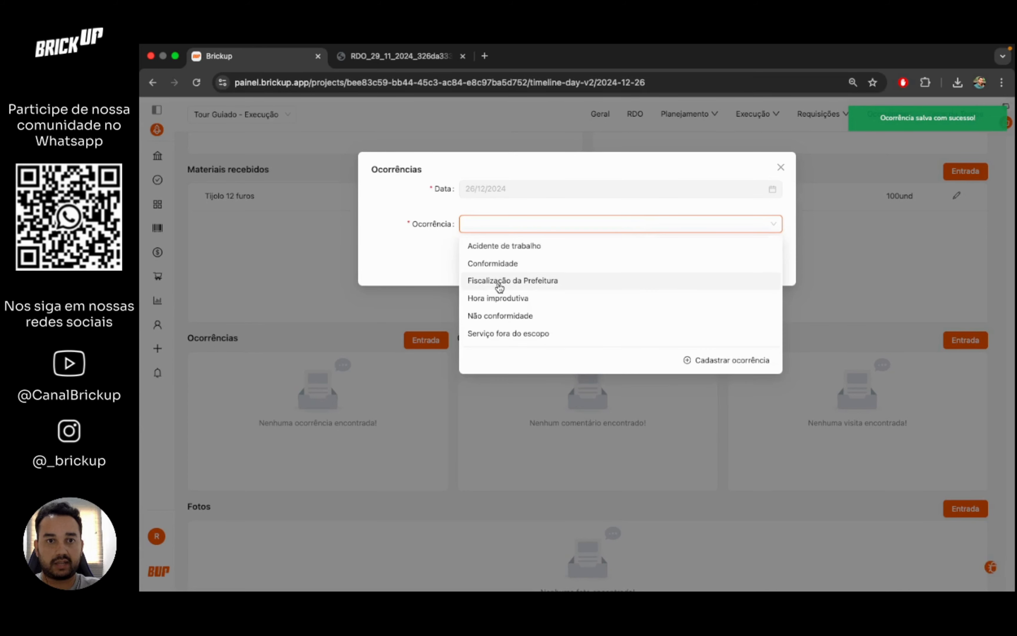
click(479, 334)
click(490, 227)
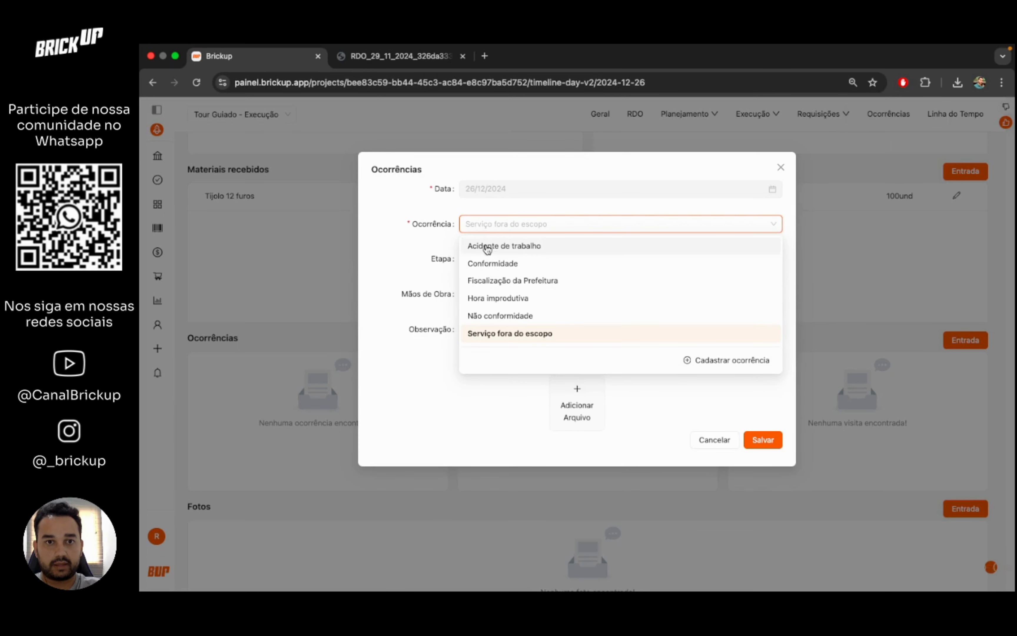
click(484, 246)
click(505, 258)
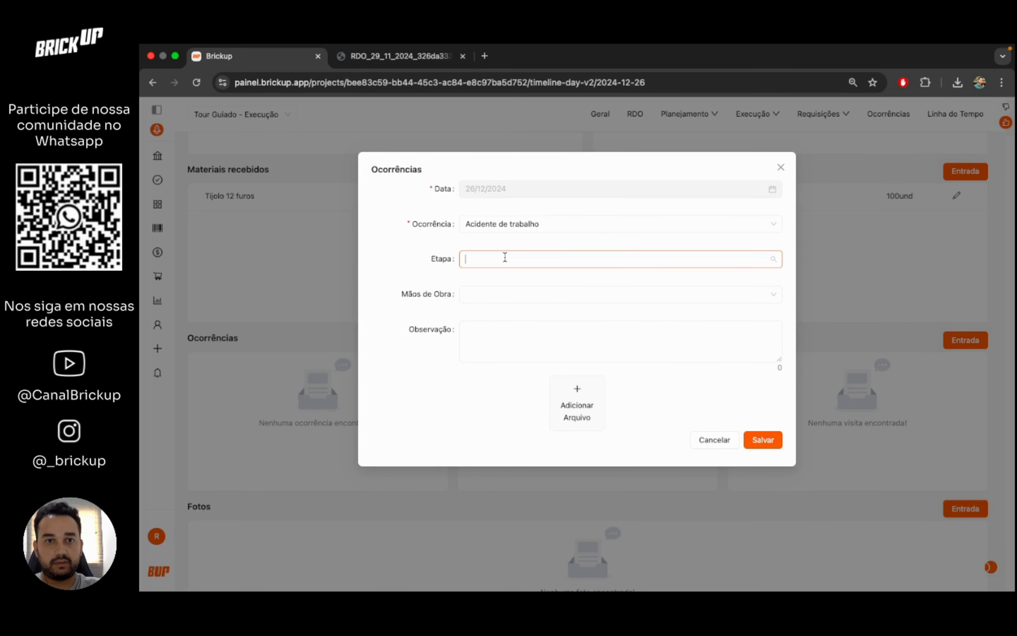
click(420, 275)
click(507, 294)
click(504, 316)
click(612, 332)
text(Foi levado ao hospital)
click(764, 441)
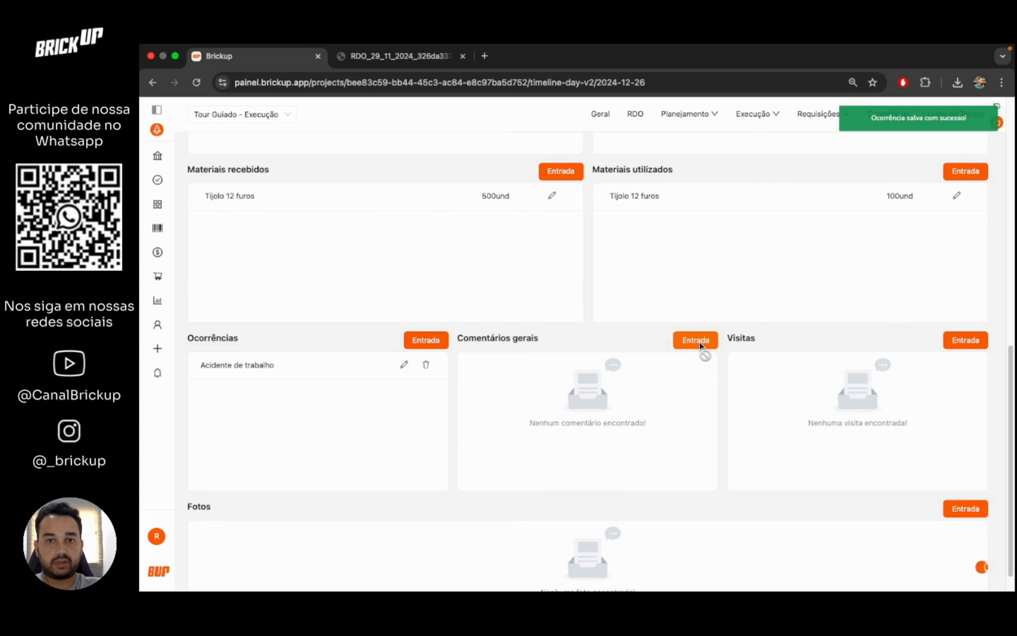
Add the general comment "Chuva durou 50 minutos" to the day's report and save it
click(700, 343)
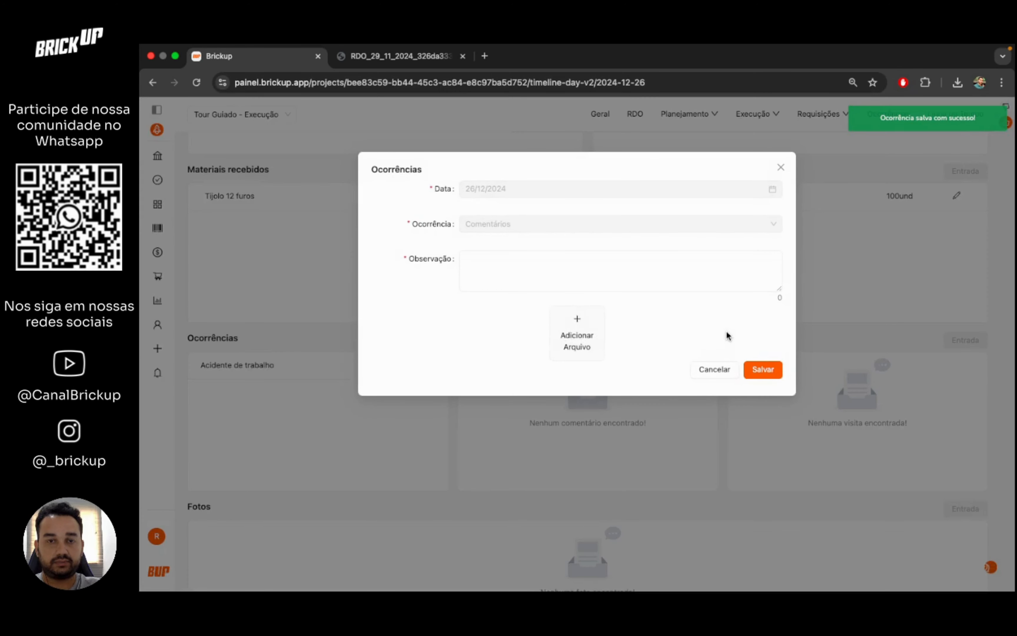
click(627, 276)
text(Chuva durou 50 minutos)
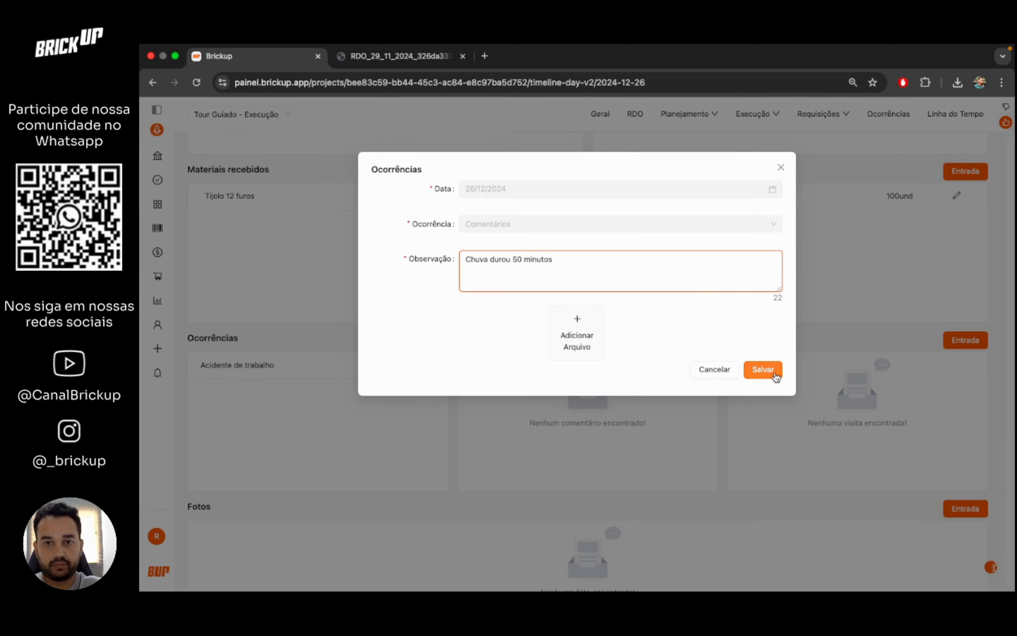
click(775, 374)
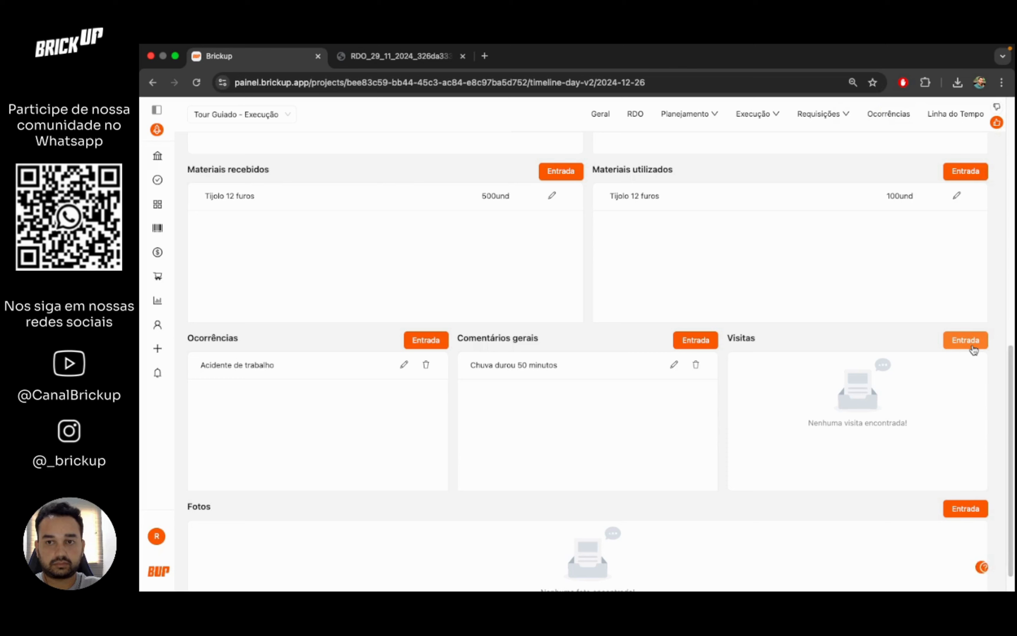
Record a visit with the visitor's name and Brickup as the company, and save the entry
click(966, 341)
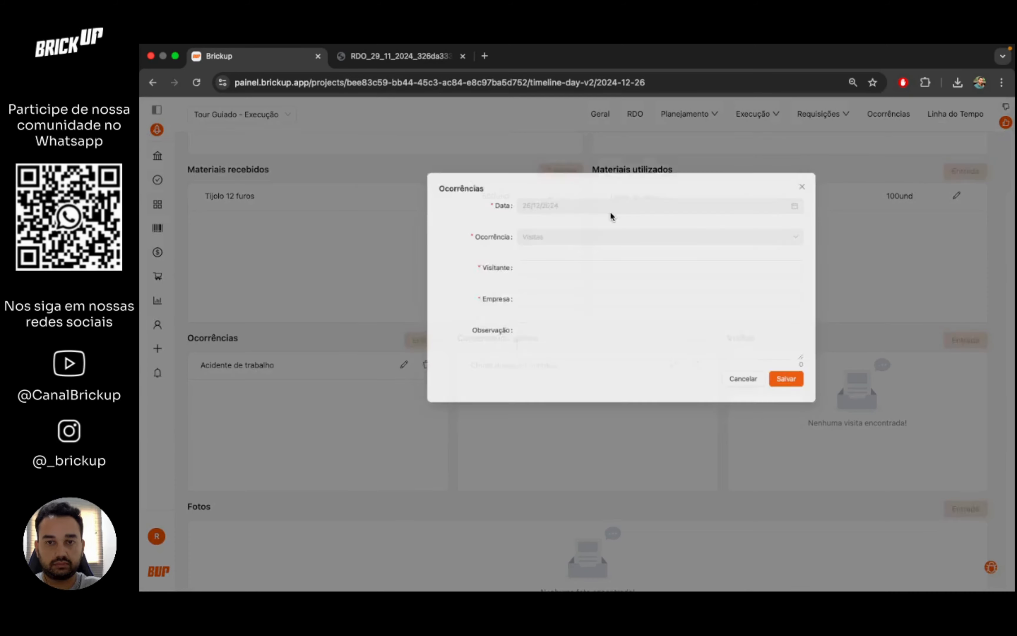
click(466, 259)
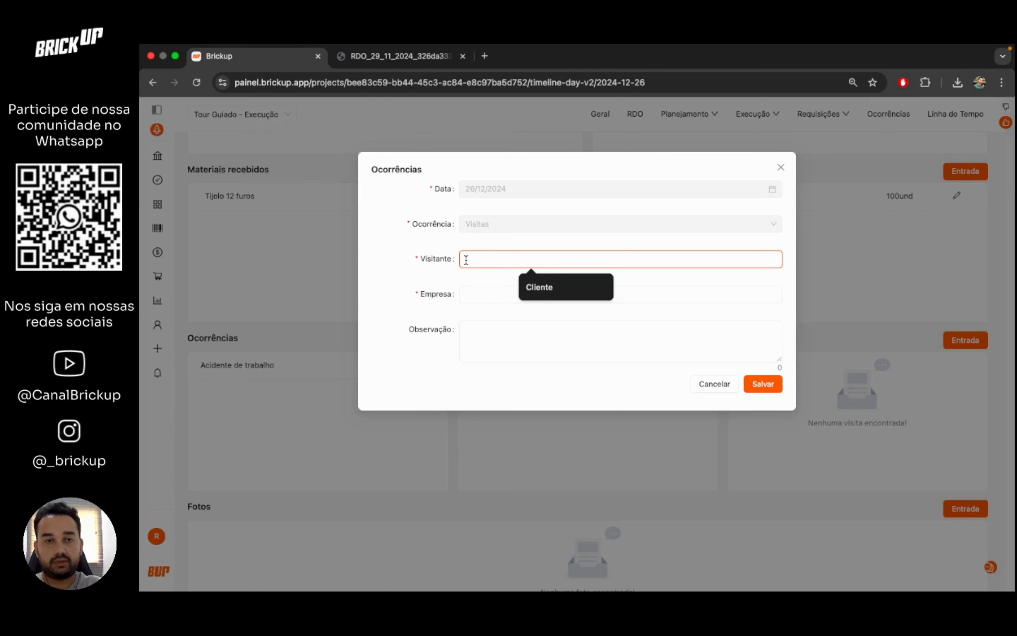
text(Rafael)
key(Tab)
text(Brickup)
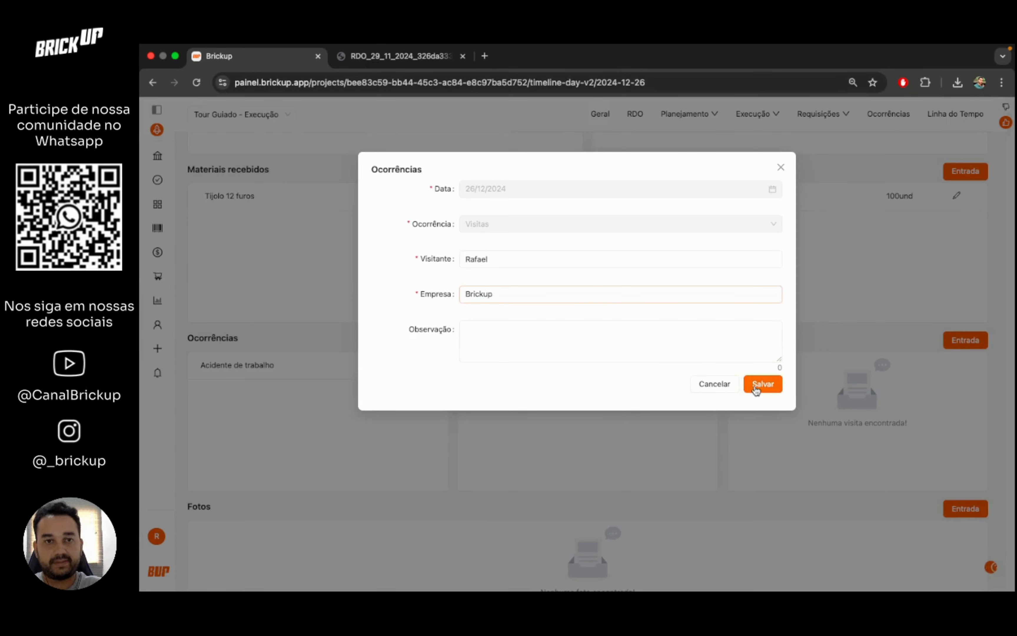
click(756, 388)
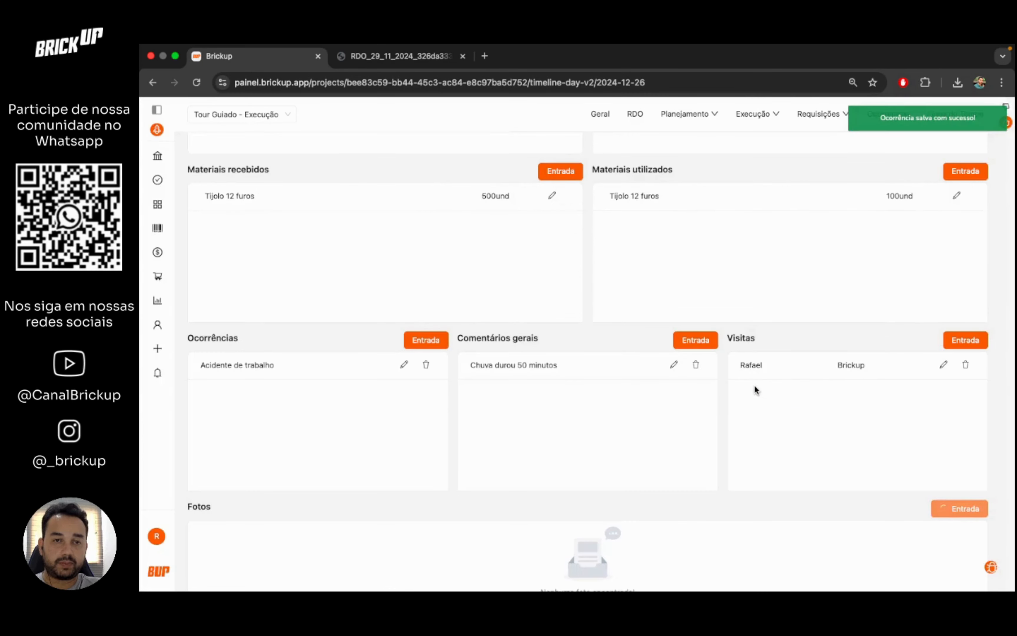
Start a Fotos entry and attach escavacao-terraplenagem-construcao-768x432.jpg from the Tour guiado - RDO folder
scroll(965, 482, down, 1)
click(965, 482)
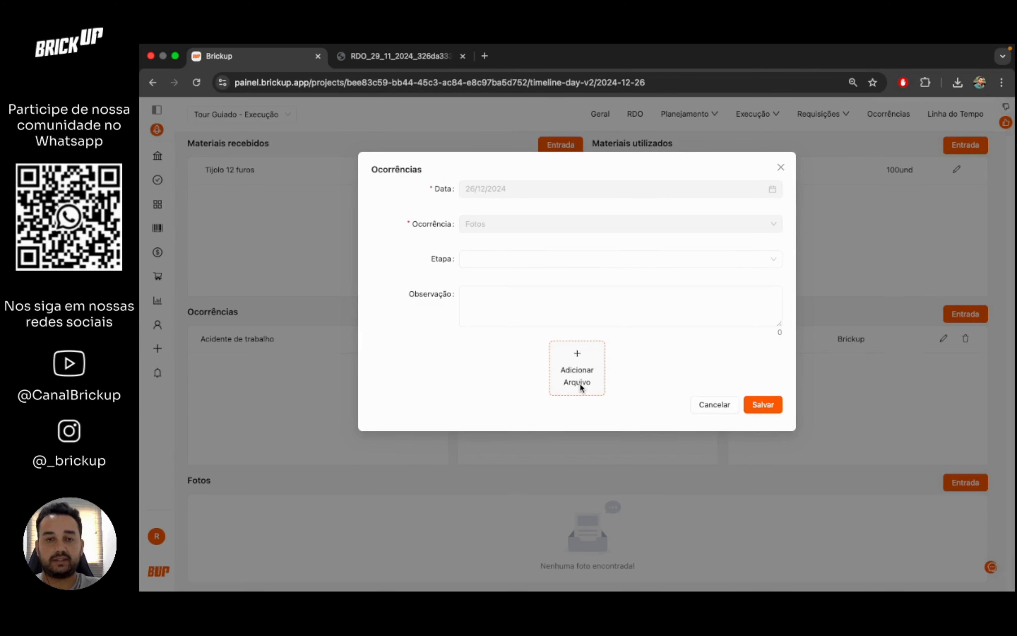
click(581, 387)
scroll(466, 353, down, 5)
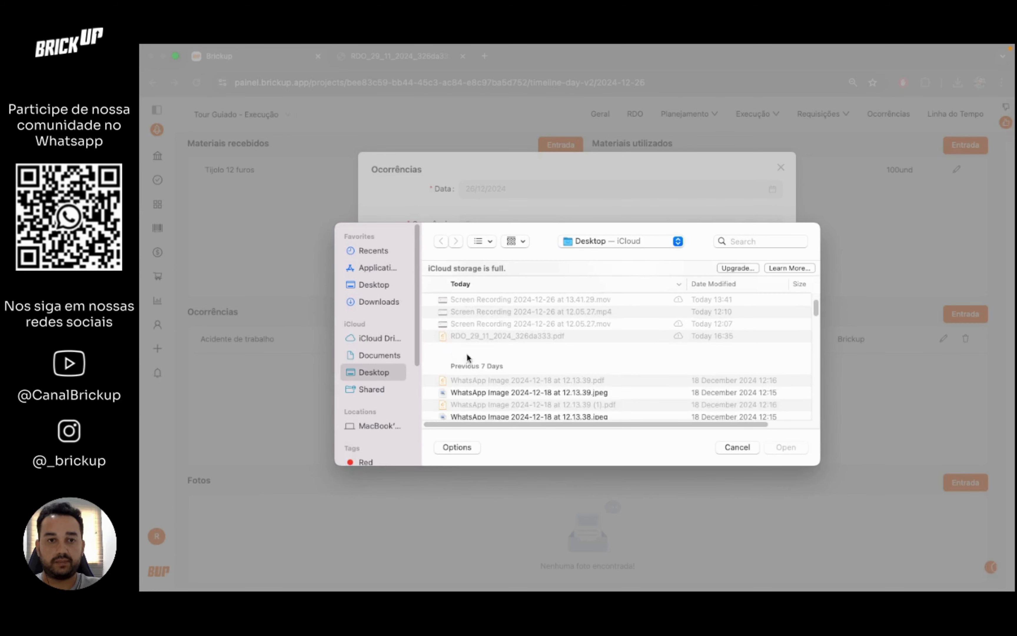
click(479, 375)
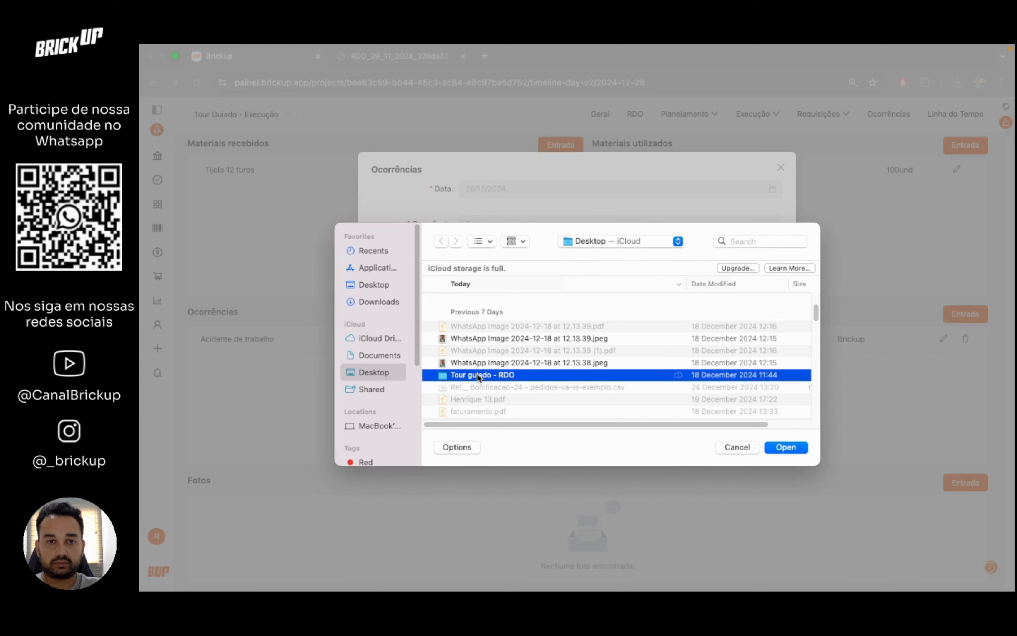
double_click(479, 375)
scroll(469, 353, down, 5)
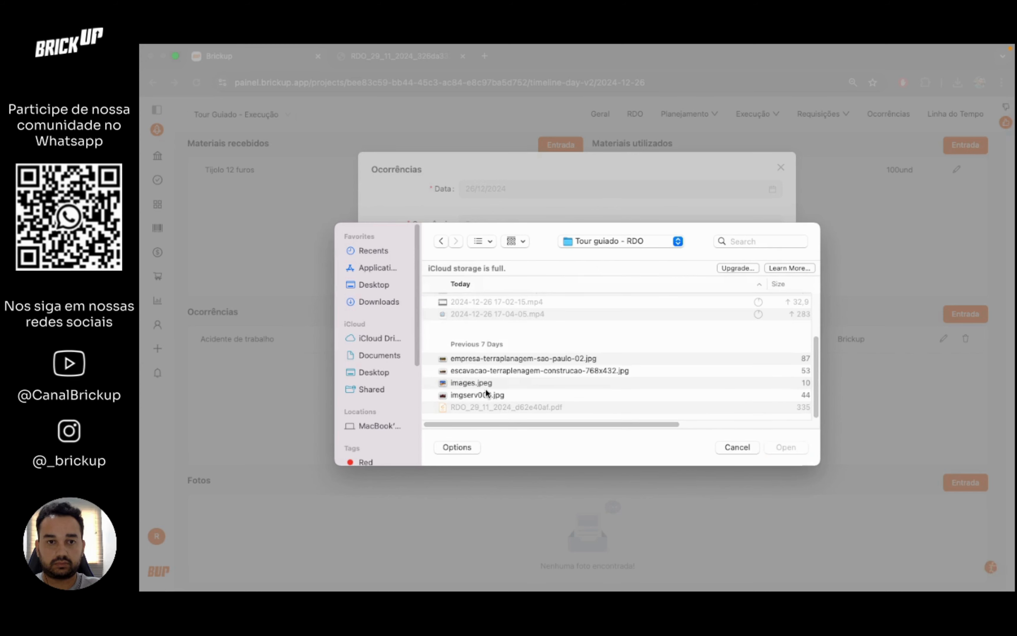
click(471, 375)
double_click(470, 373)
Caption the attached photo "Retroescavadeira alugada", save the photo entry and close its form
click(546, 366)
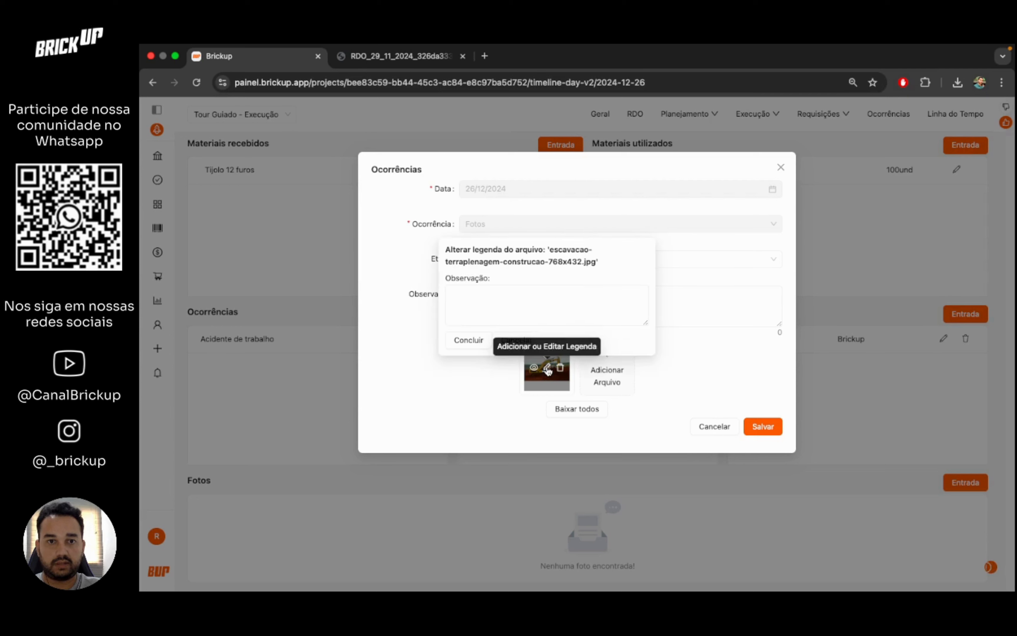
click(534, 312)
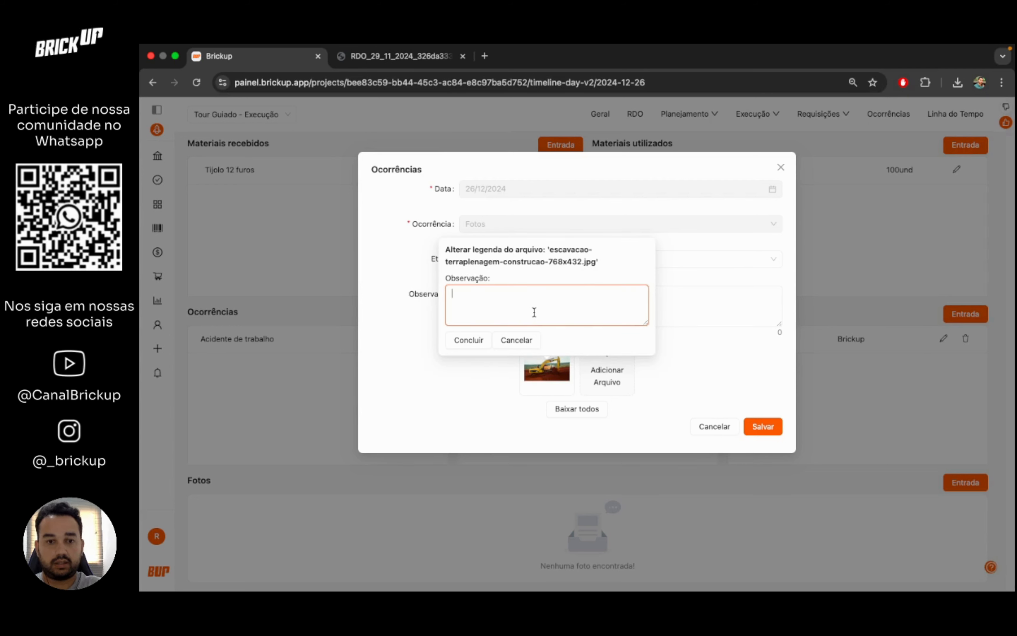
text(Retroescavadeira alugada)
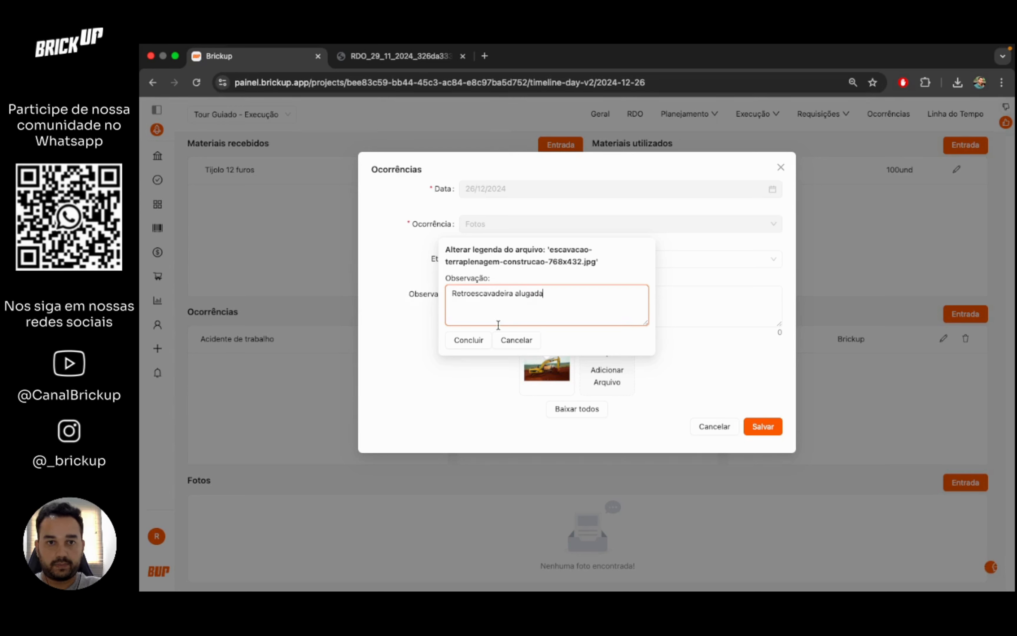
click(469, 339)
click(748, 423)
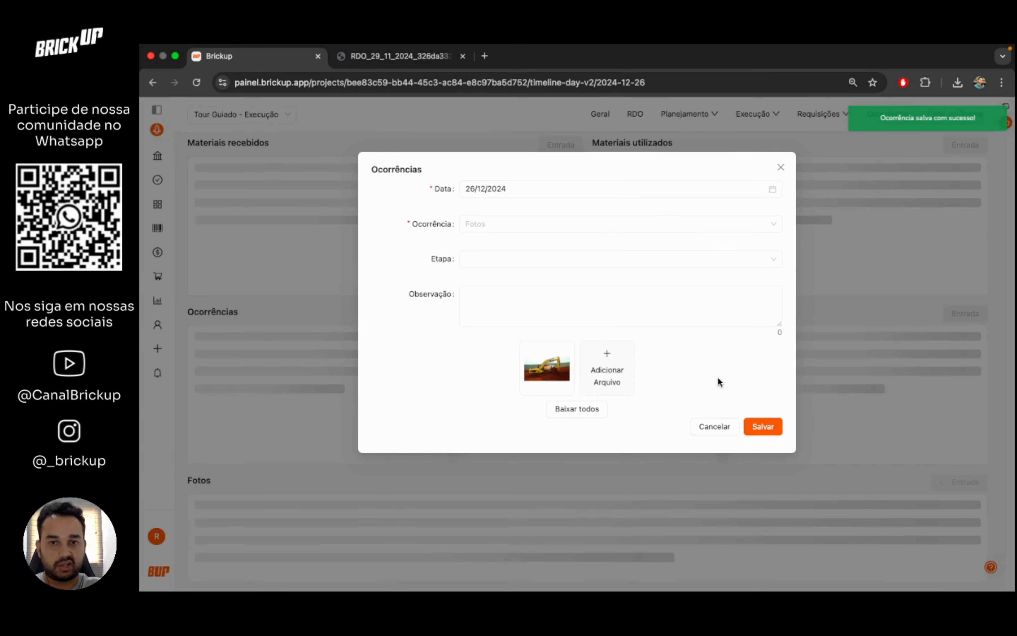
click(780, 168)
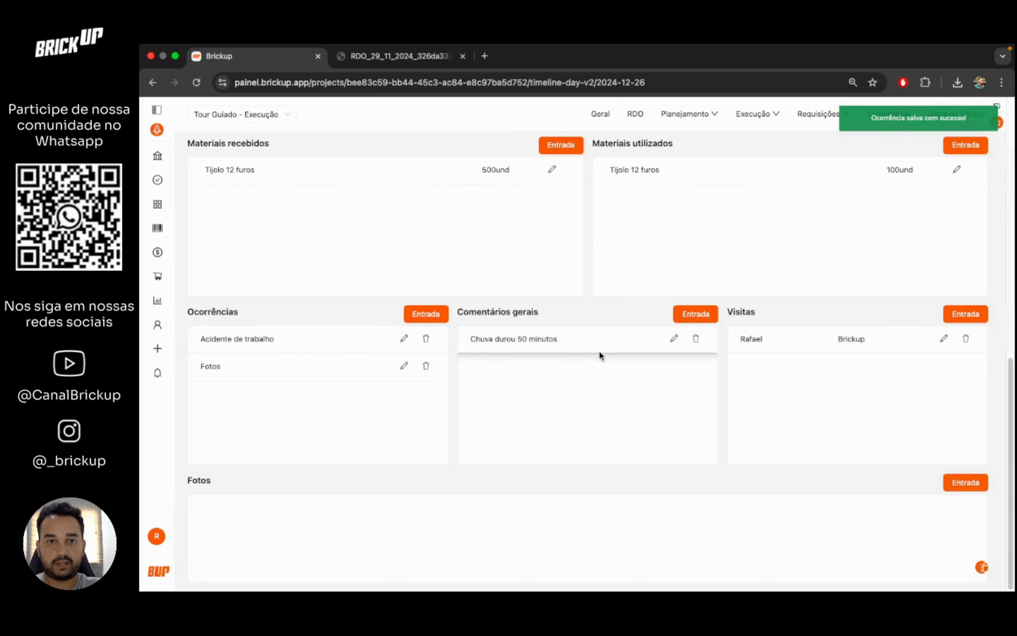
Open the Concretagem paralysed-activity entry for editing and attach empresa-terraplanagem-sao-paulo-02.jpg to it
mouse_move(257, 506)
scroll(364, 481, up, 1)
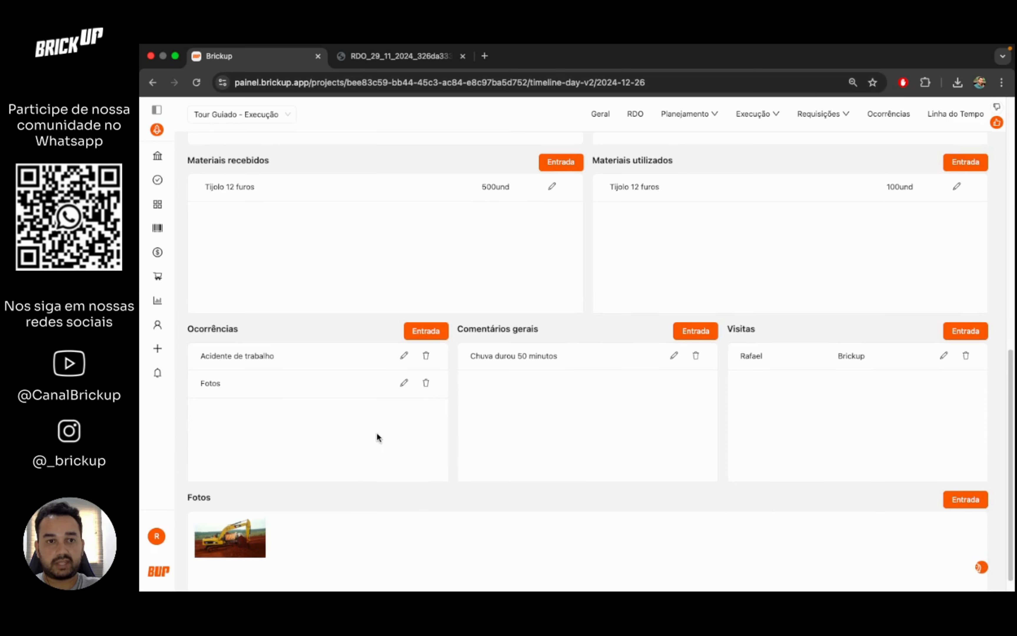
scroll(707, 265, up, 10)
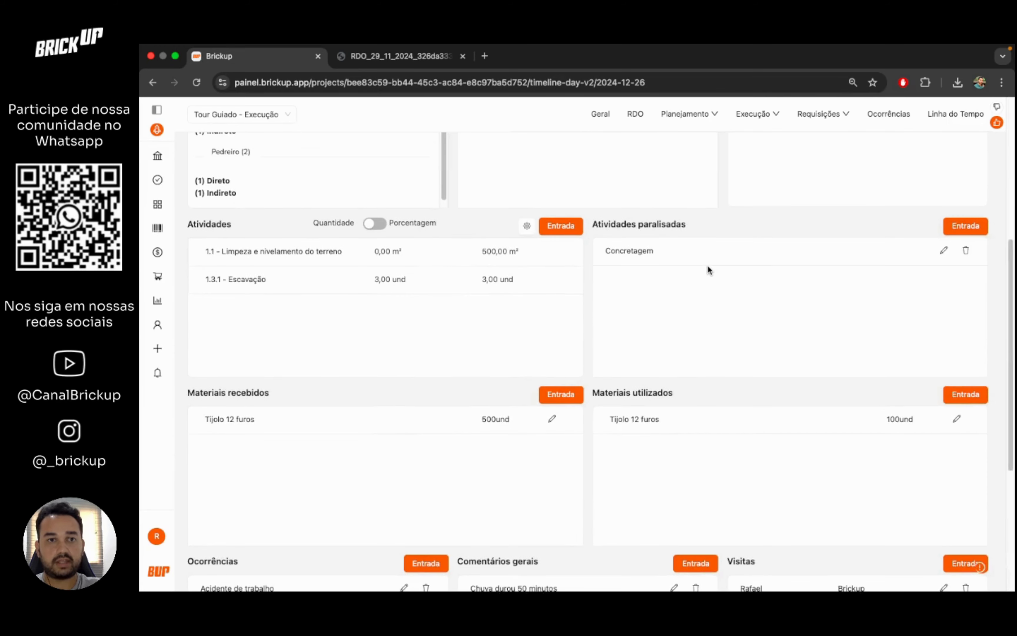
scroll(707, 265, up, 1)
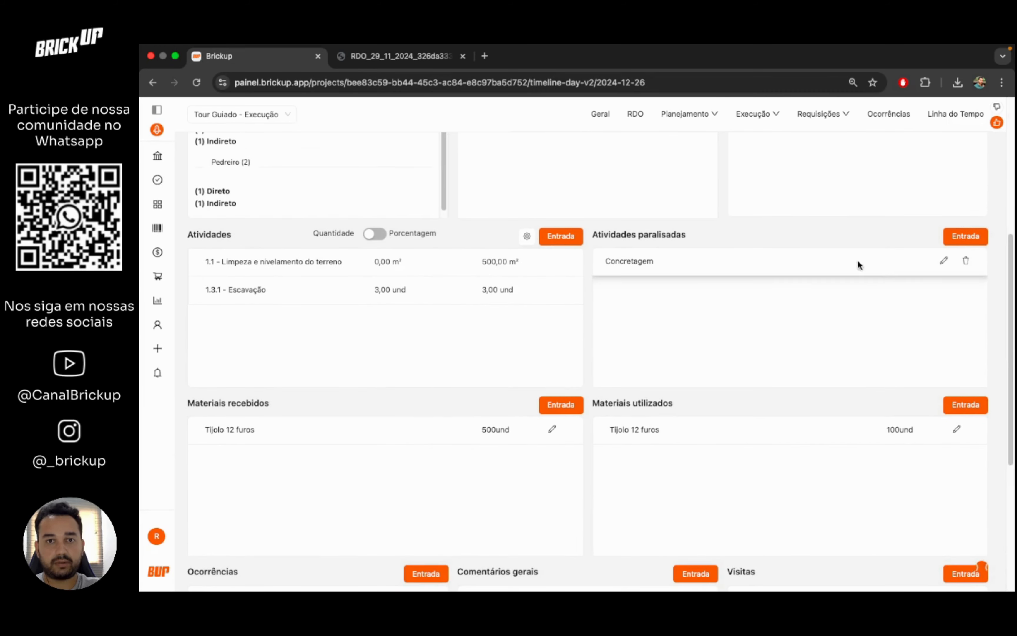
click(945, 261)
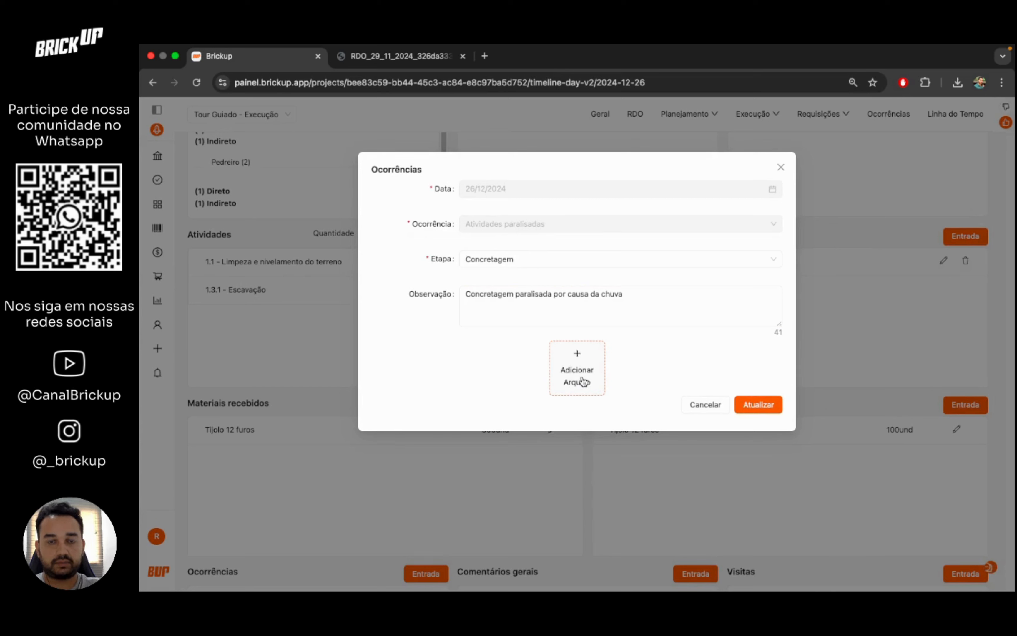
click(582, 381)
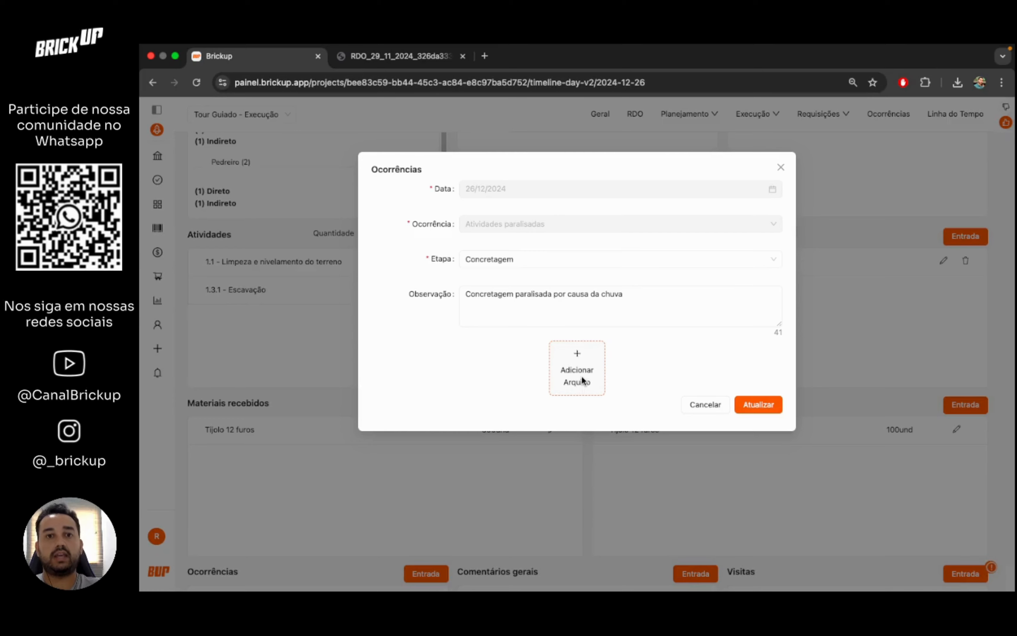
scroll(510, 336, down, 5)
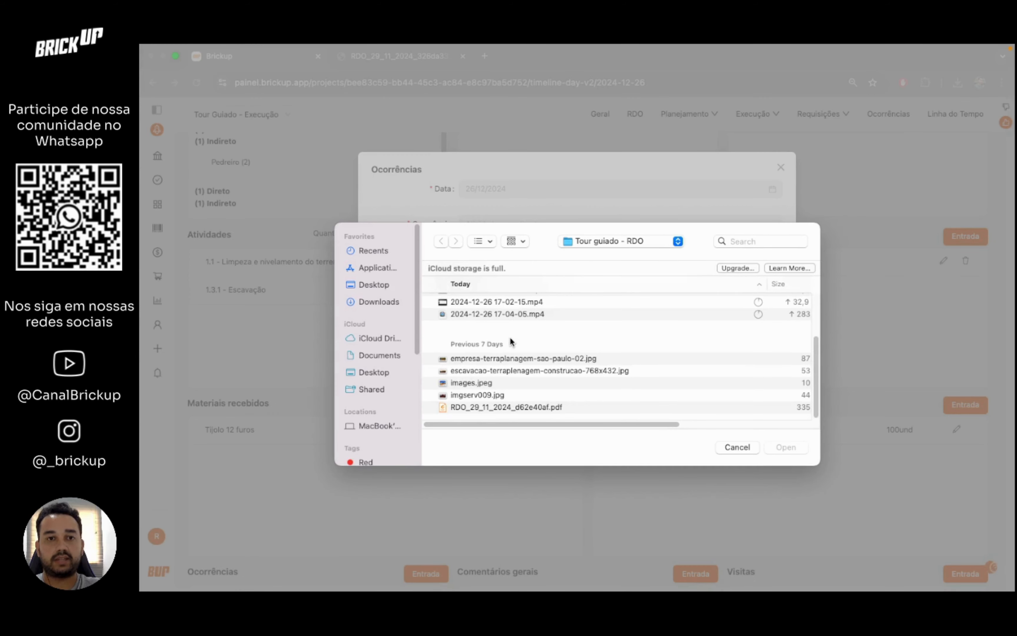
click(476, 369)
click(478, 360)
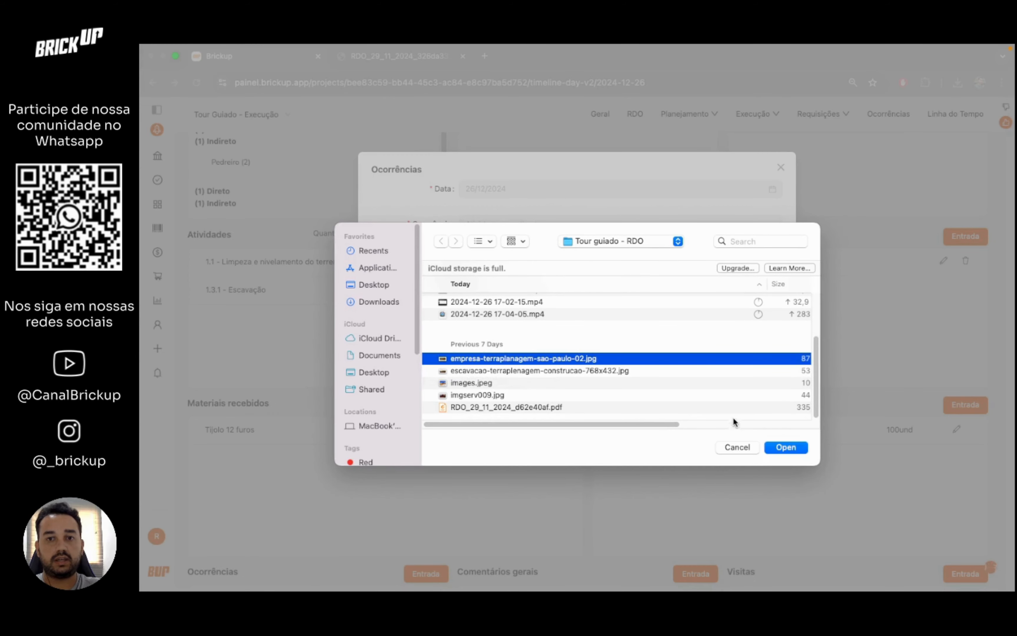
click(782, 446)
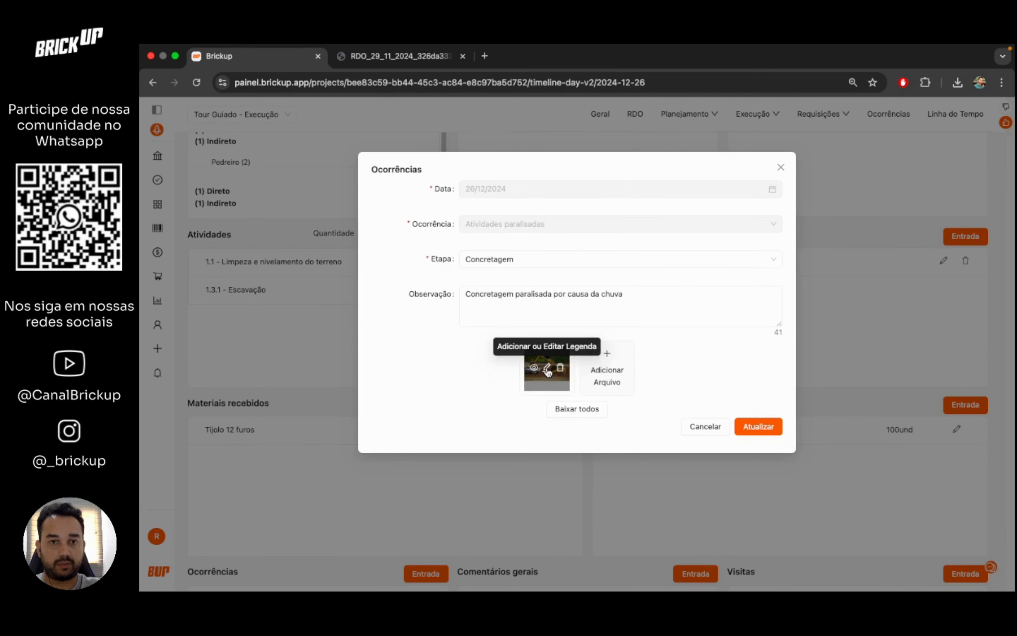
Dismiss the new photo's caption editor without a caption and update the Concretagem paralysed-activity entry
click(547, 365)
click(517, 340)
click(741, 424)
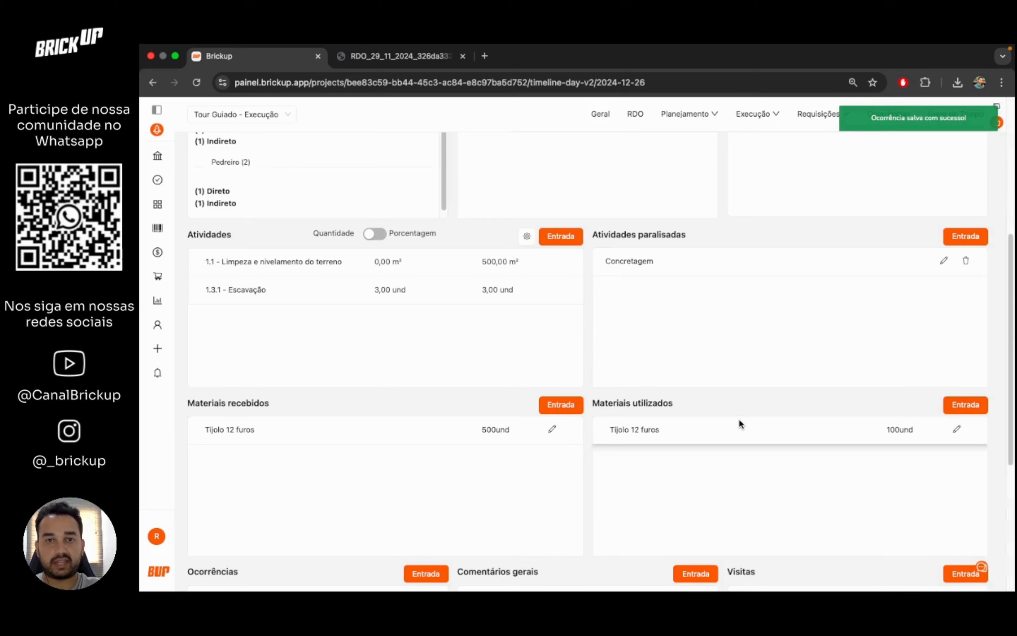
Review the filled-in sections of the 26/12/2024 RDO and approve the report
scroll(739, 417, down, 6)
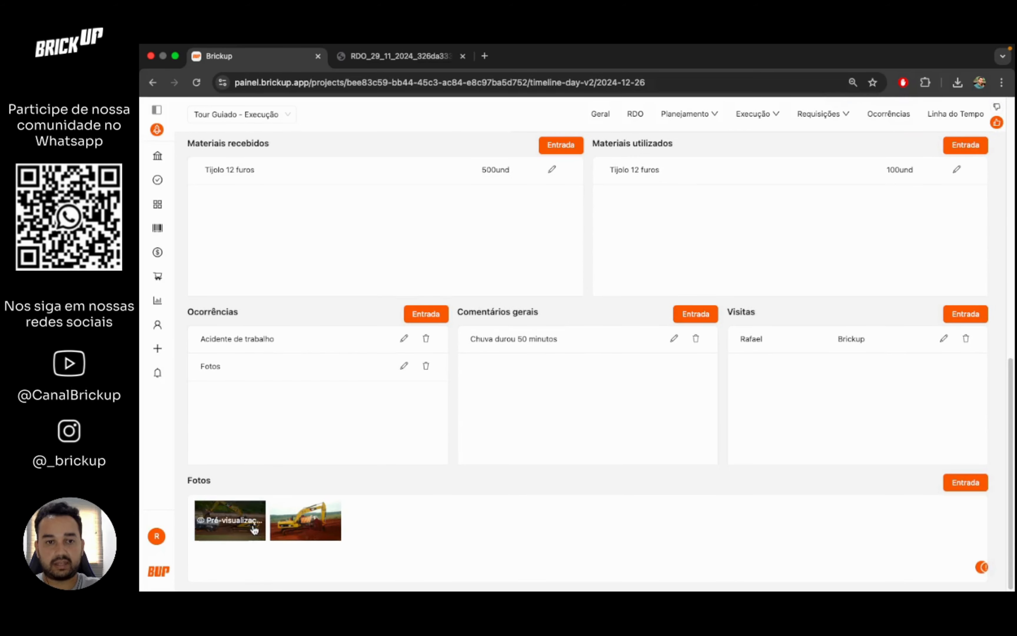
scroll(537, 486, up, 6)
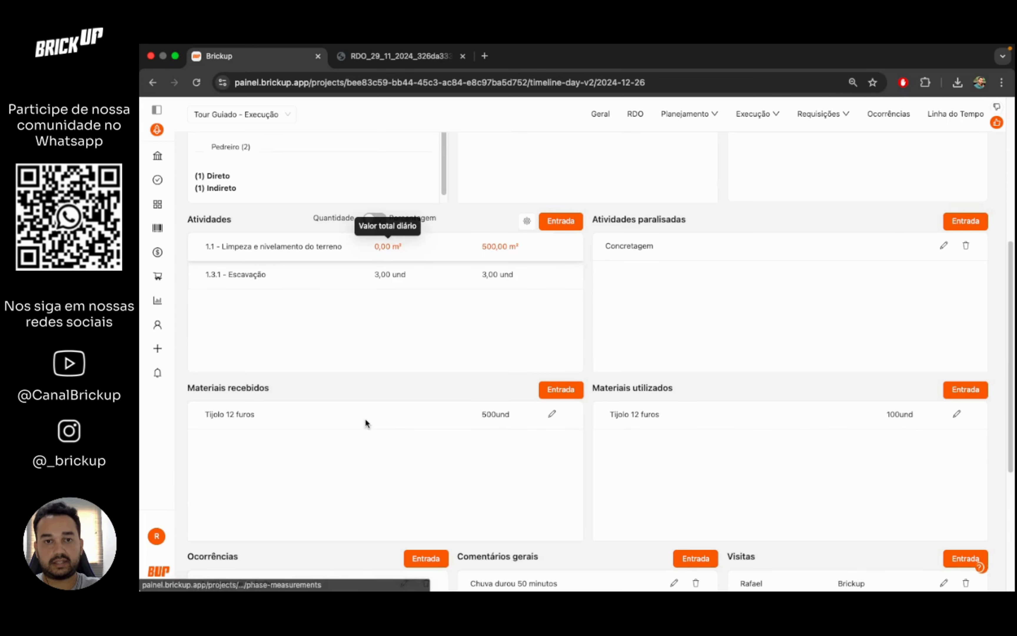
scroll(511, 418, up, 7)
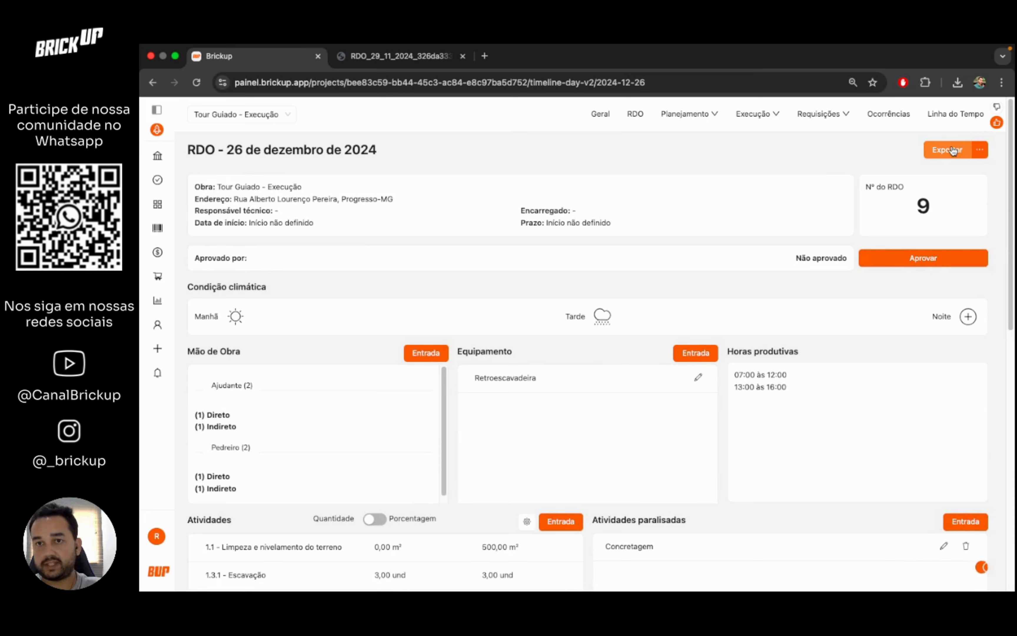
click(929, 266)
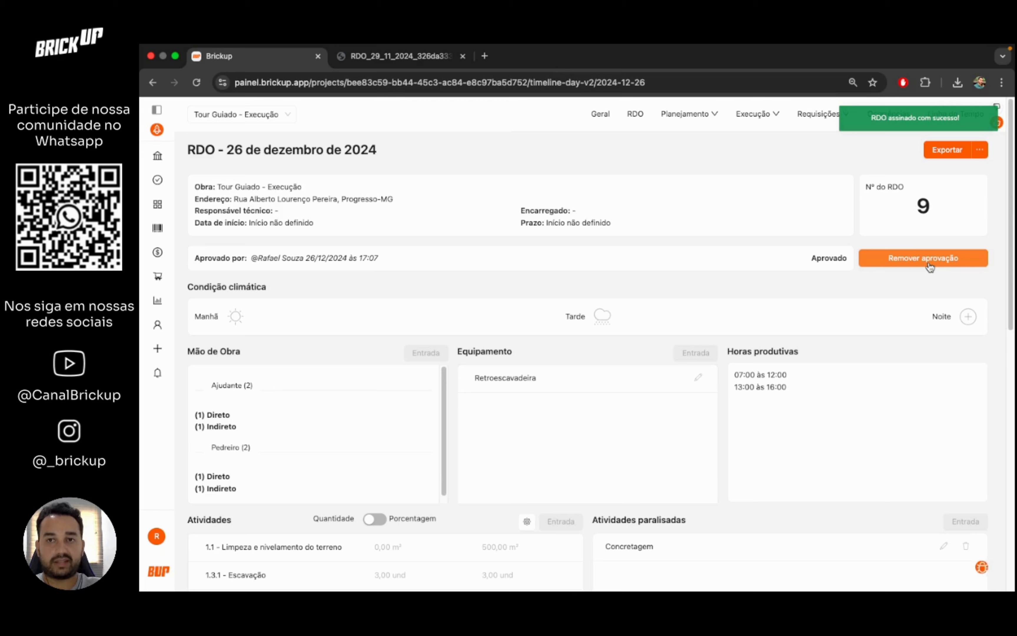
drag(249, 257, 348, 257)
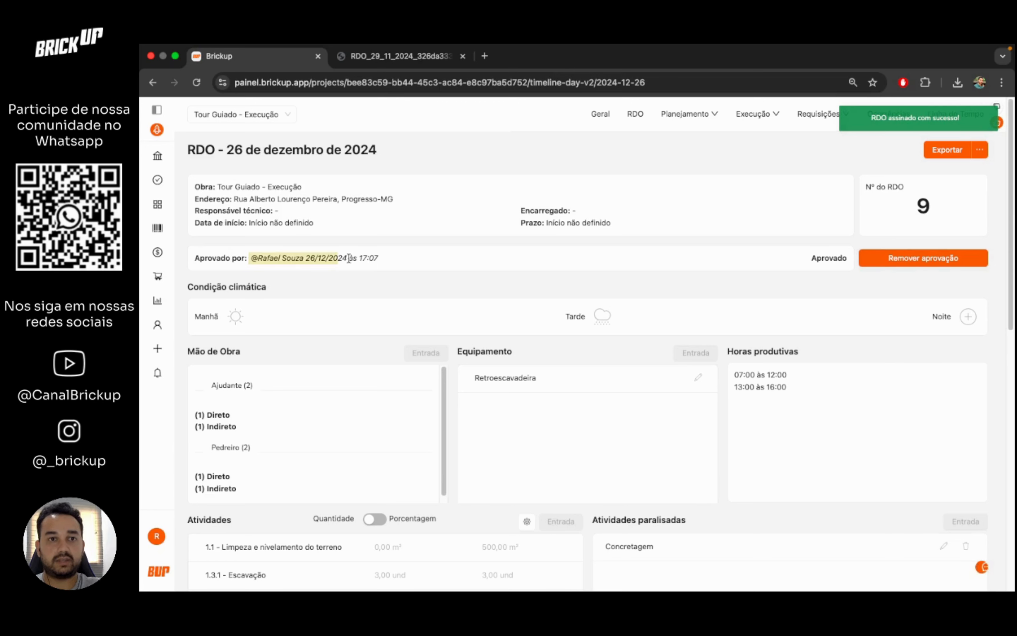
click(398, 258)
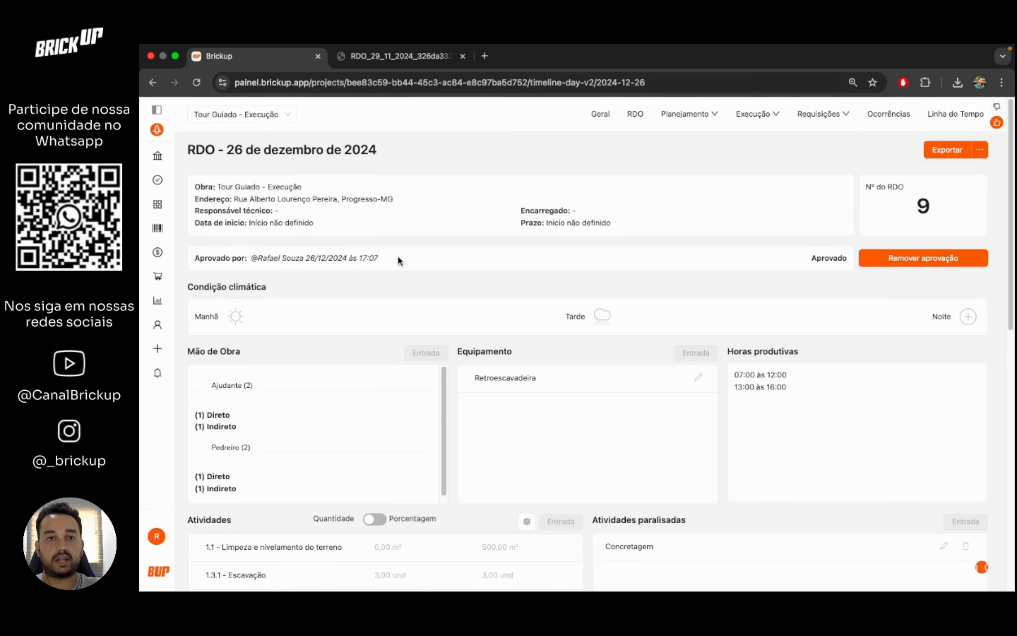
Return to the project's RDO list and view the photos and comments of the 26/12/24 report
click(633, 120)
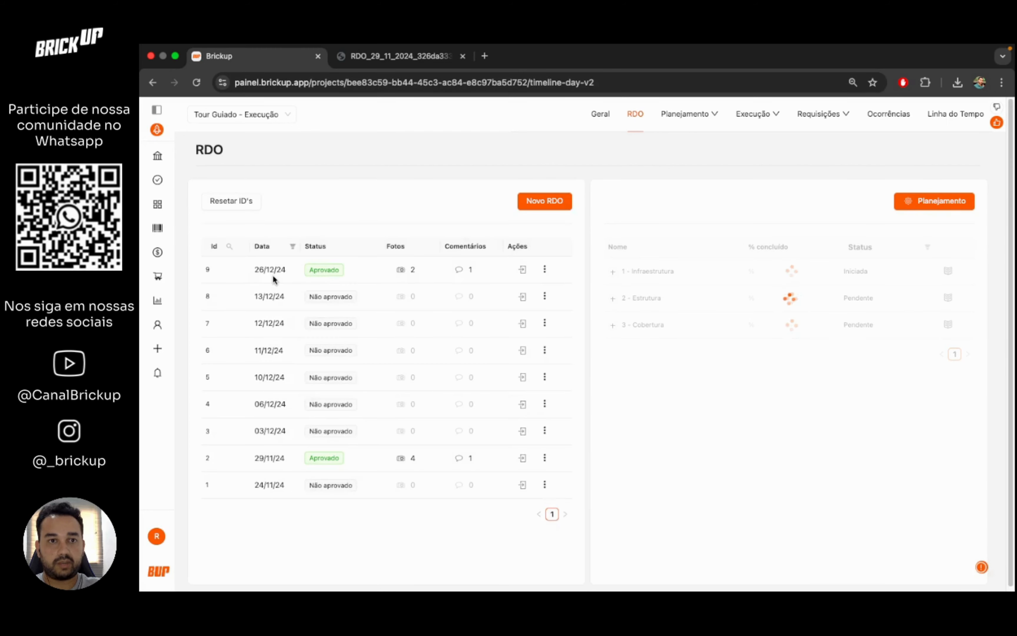
click(412, 271)
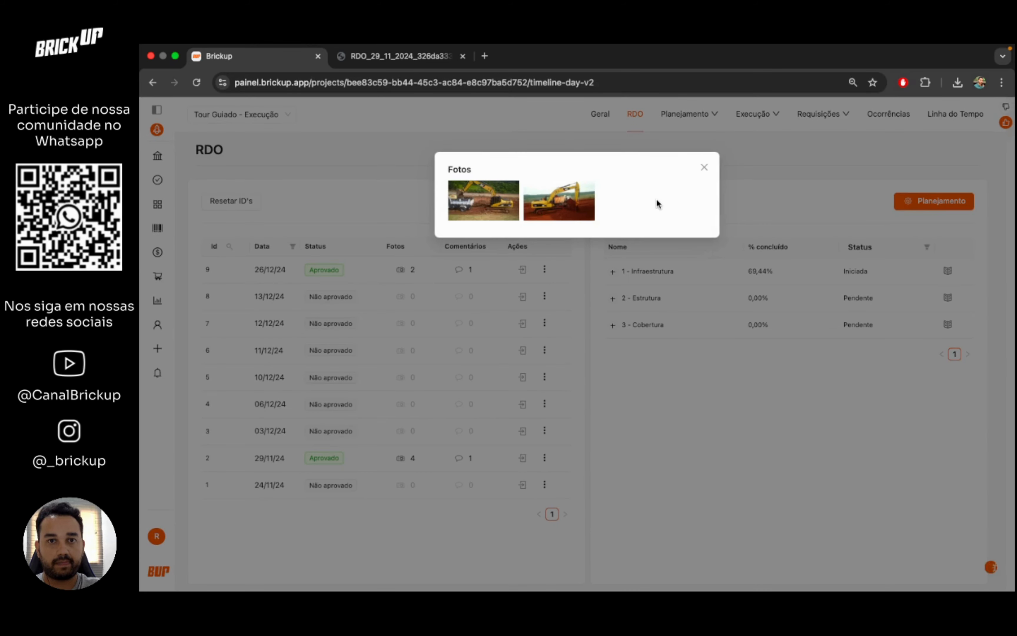
key(Escape)
click(466, 269)
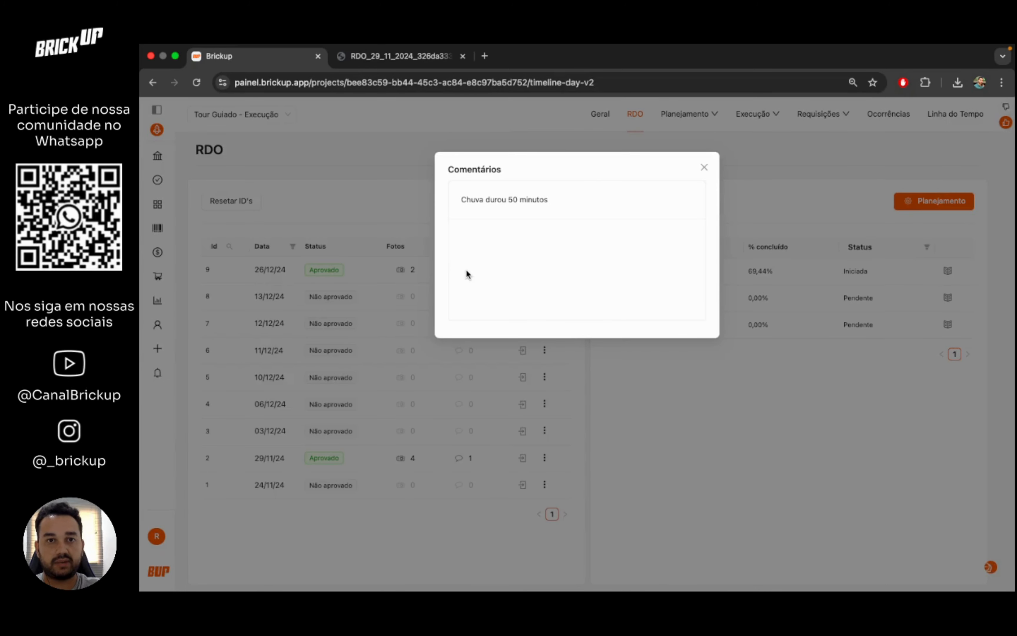
click(704, 168)
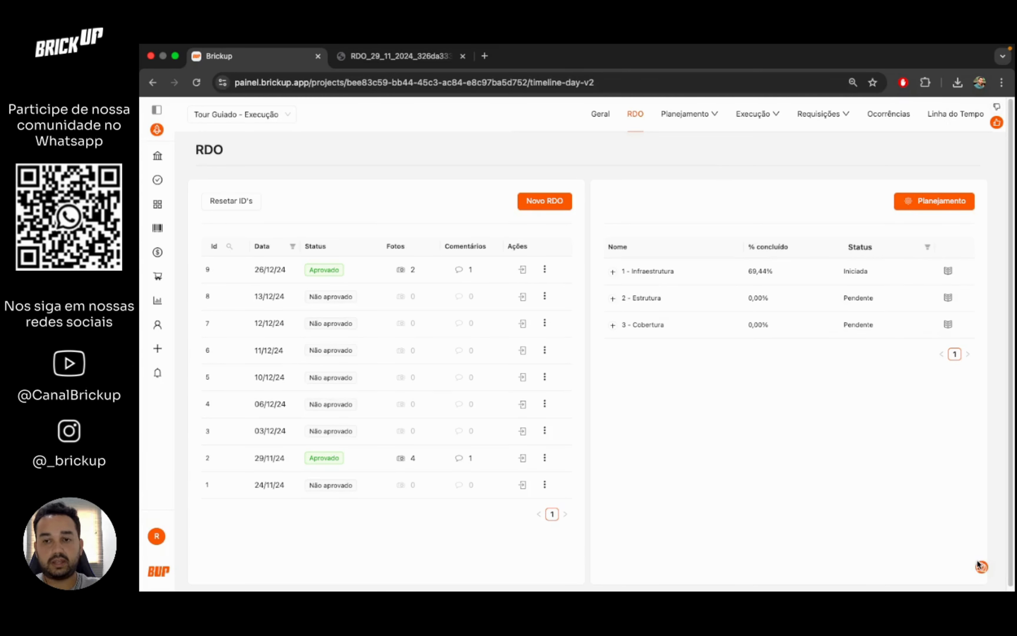
mouse_move(978, 565)
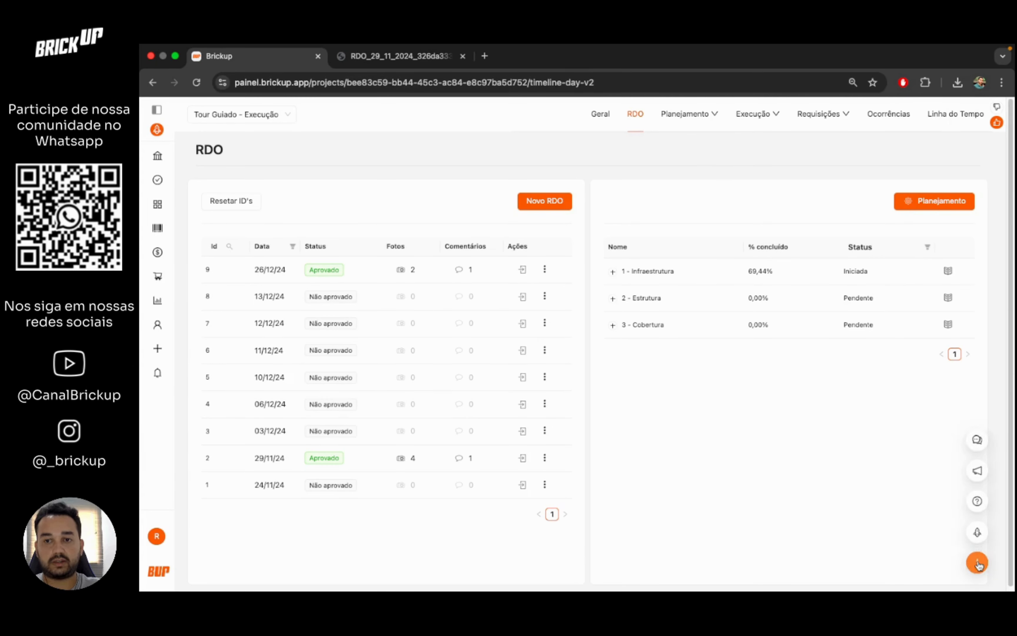